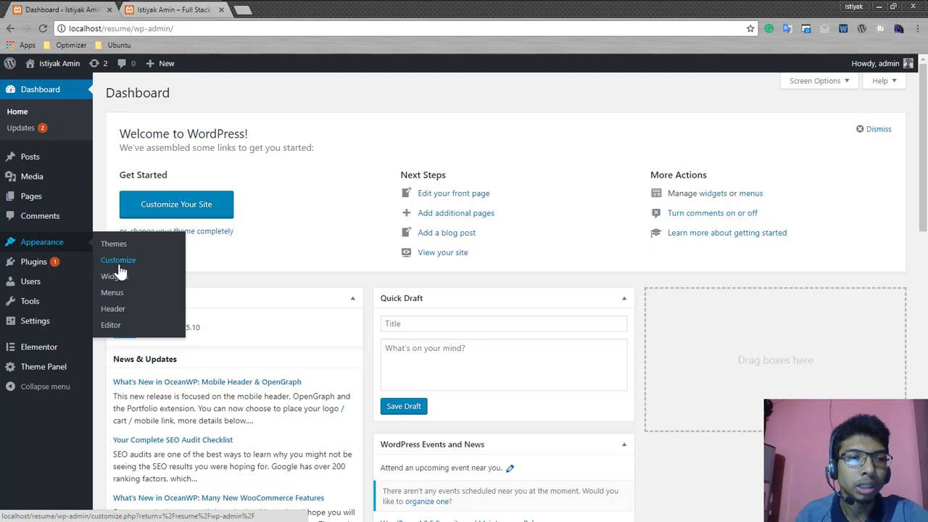
Open the theme customizer and go to the general settings of the Header section.
left_click(120, 260)
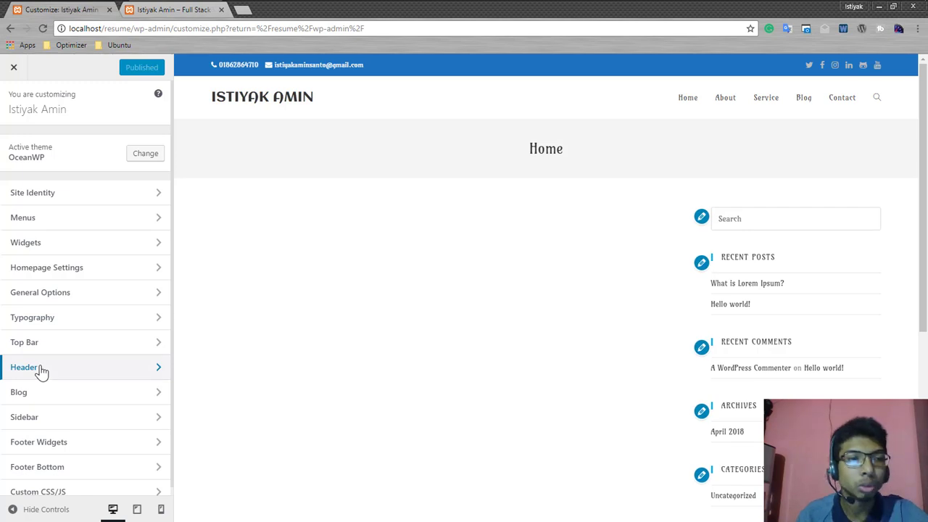
left_click(24, 367)
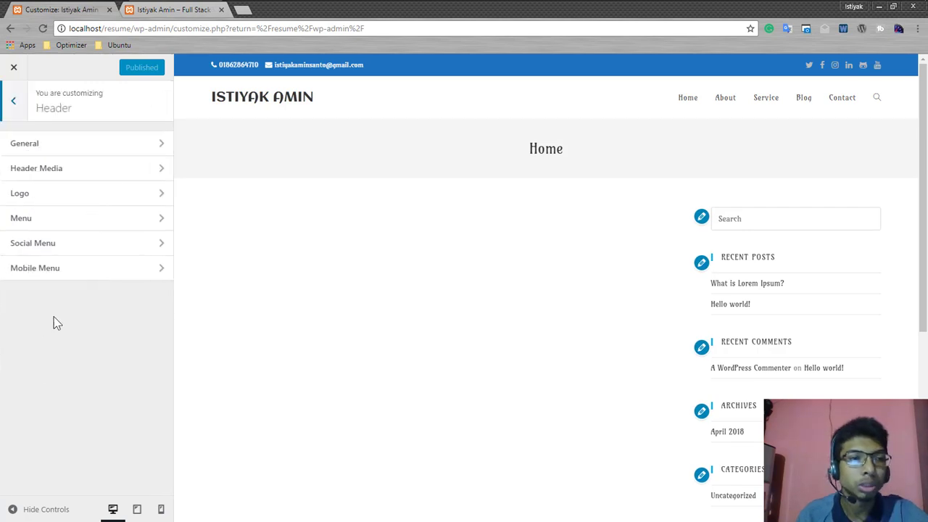
left_click(60, 148)
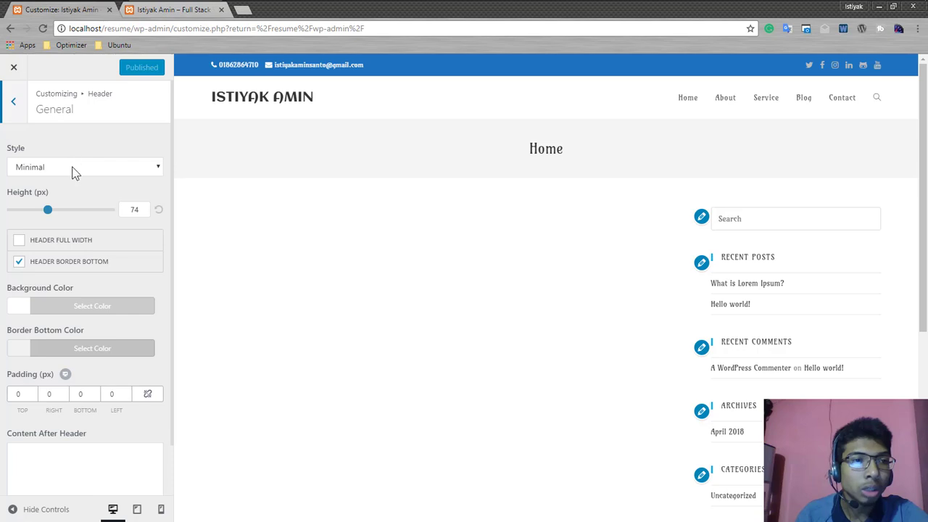
Try the Top Menu style for the site header.
left_click(73, 171)
left_click(73, 171)
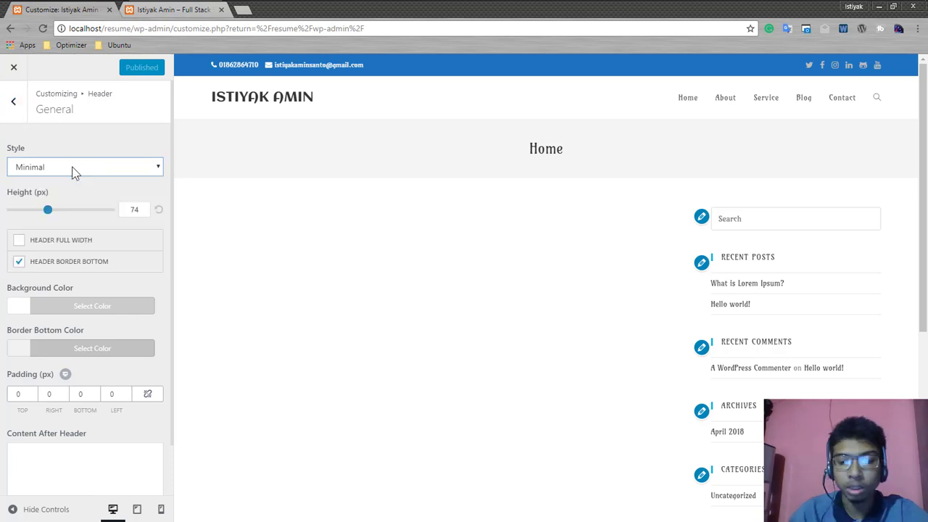
left_click(74, 171)
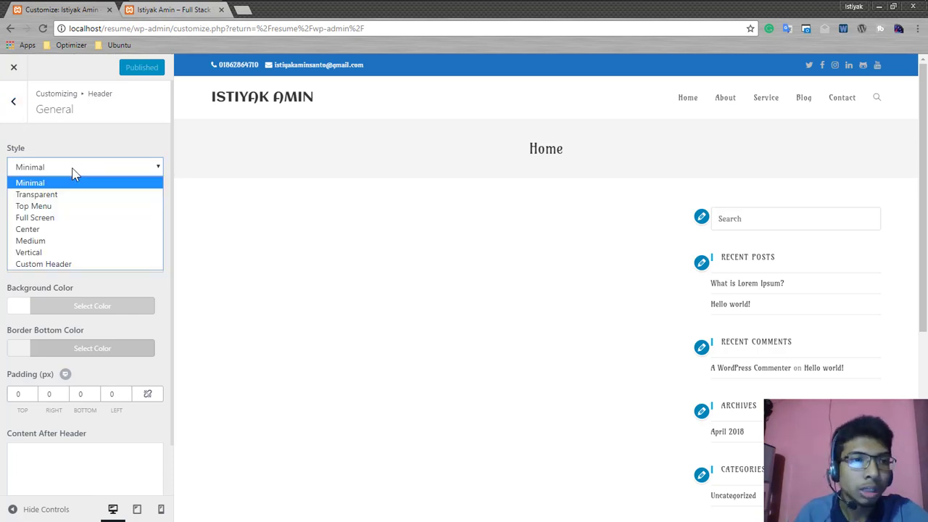
left_click(64, 207)
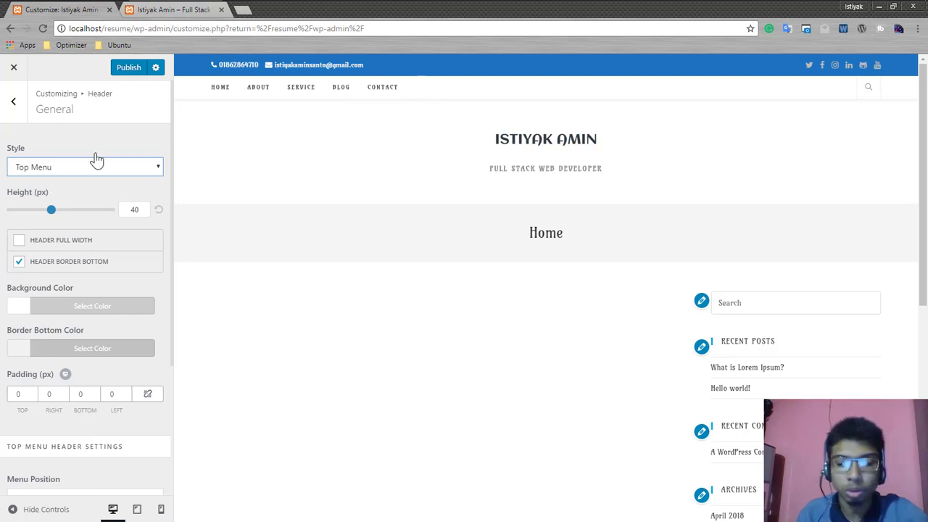
Try the Full Screen header style, opening and closing its overlay menu, and switch to the Center style.
key("Down")
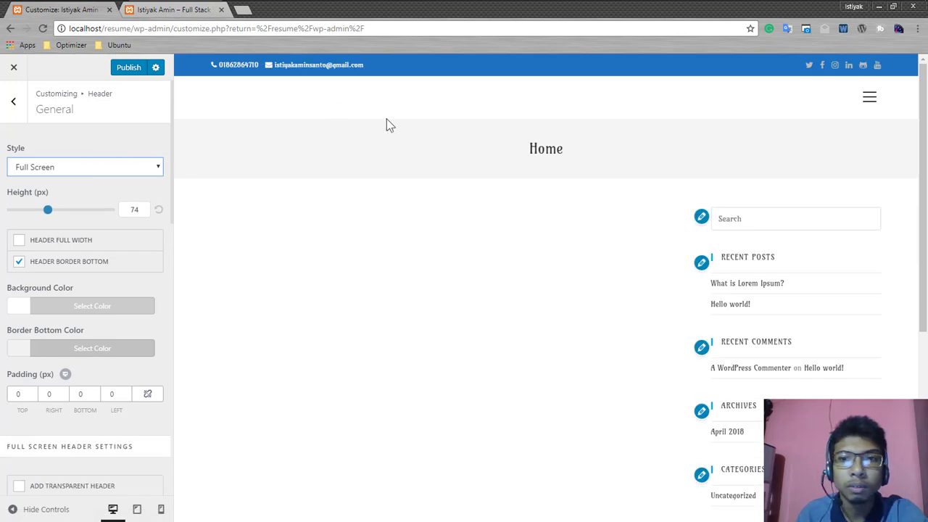
left_click(868, 96)
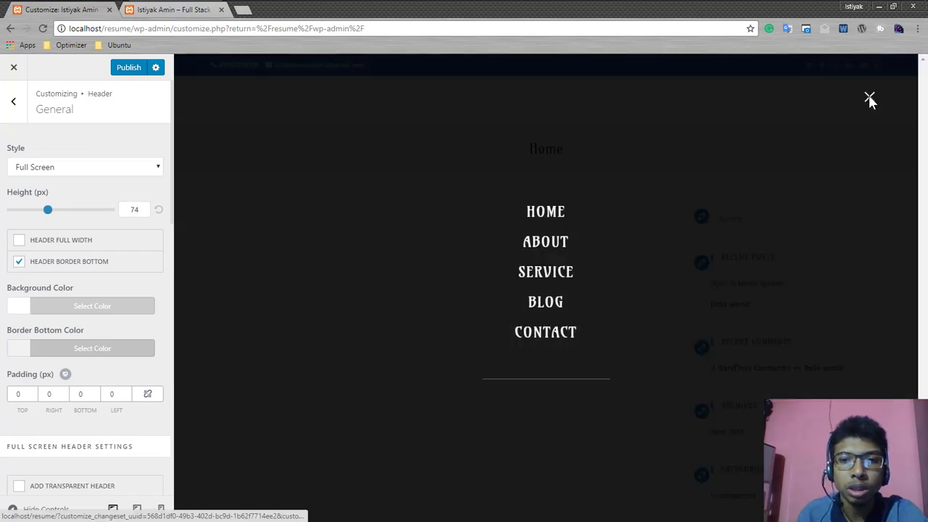
left_click(869, 97)
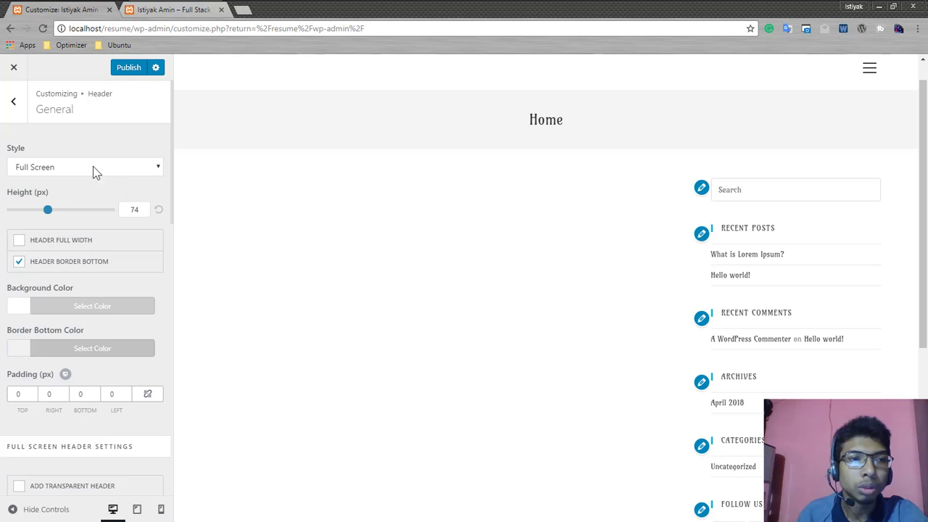
left_click(93, 166)
left_click(68, 229)
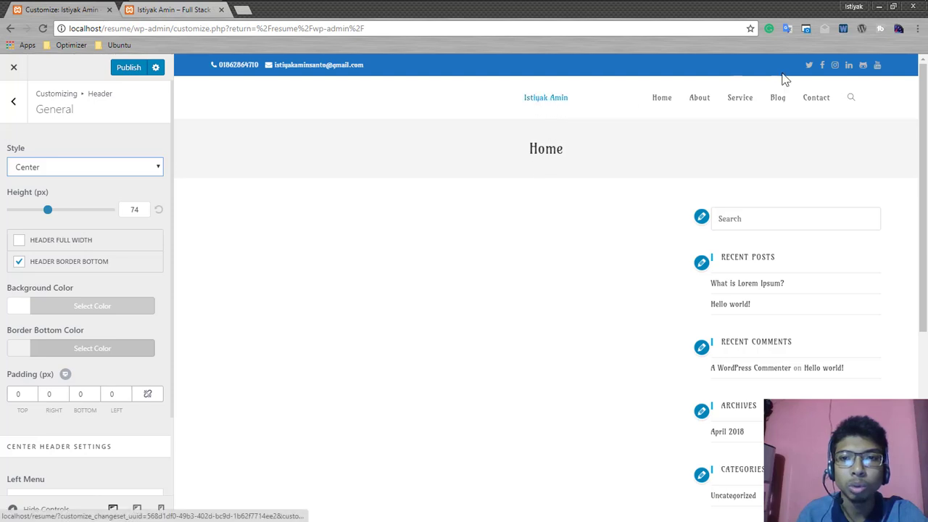
Try the Medium header style and test its search box and the search in its navigation menu.
left_click(63, 172)
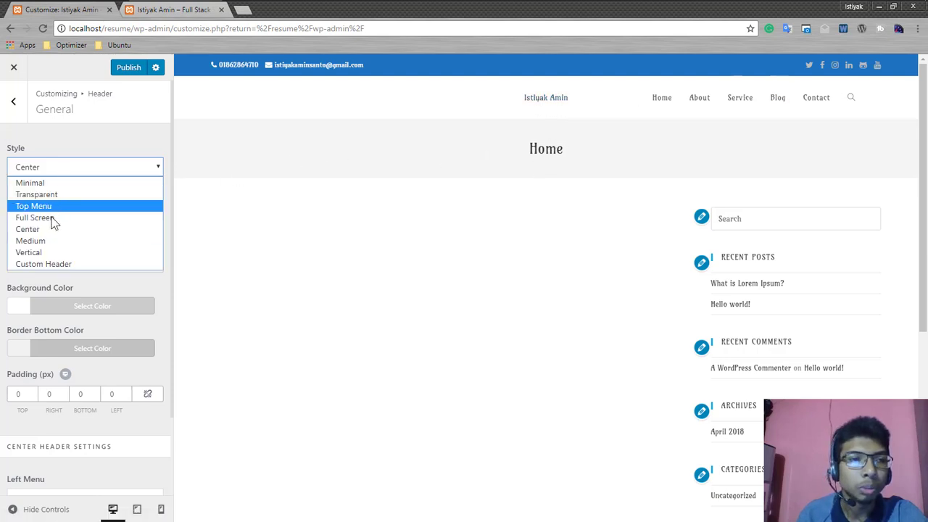
left_click(52, 242)
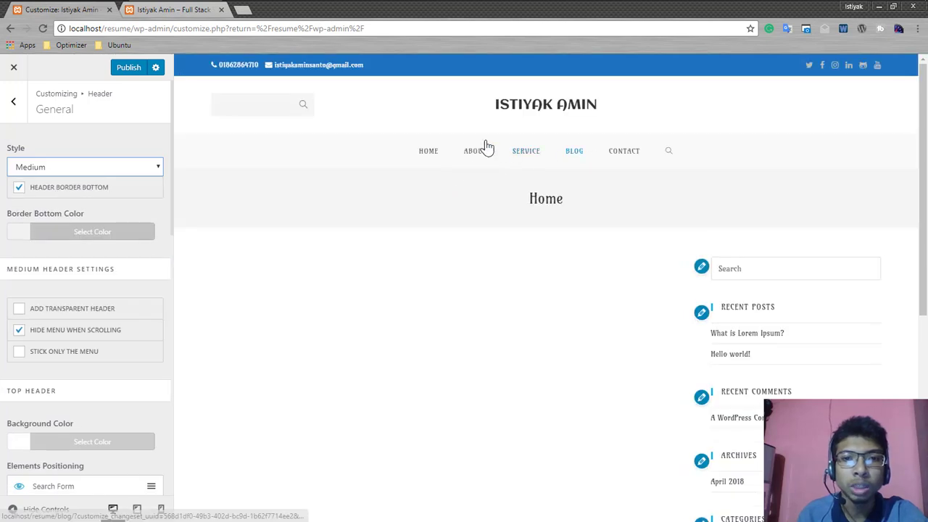
left_click(254, 106)
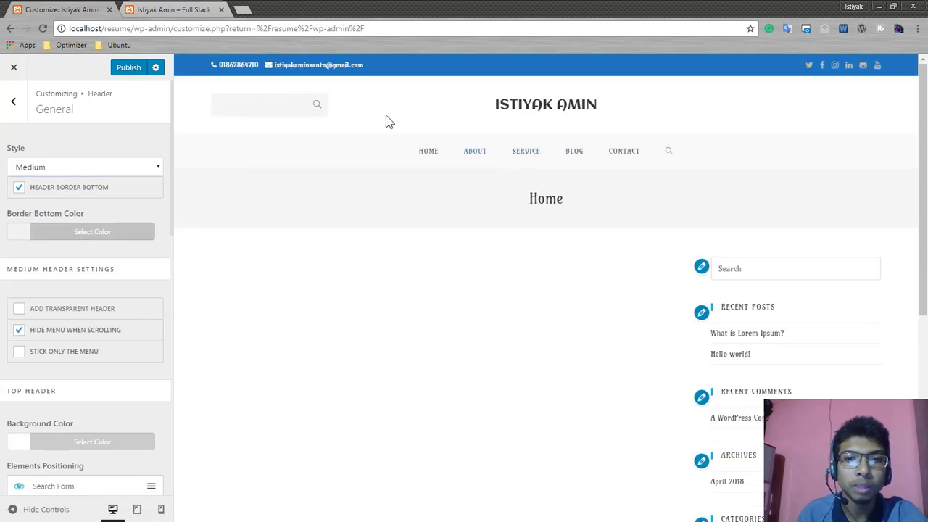
left_click(668, 152)
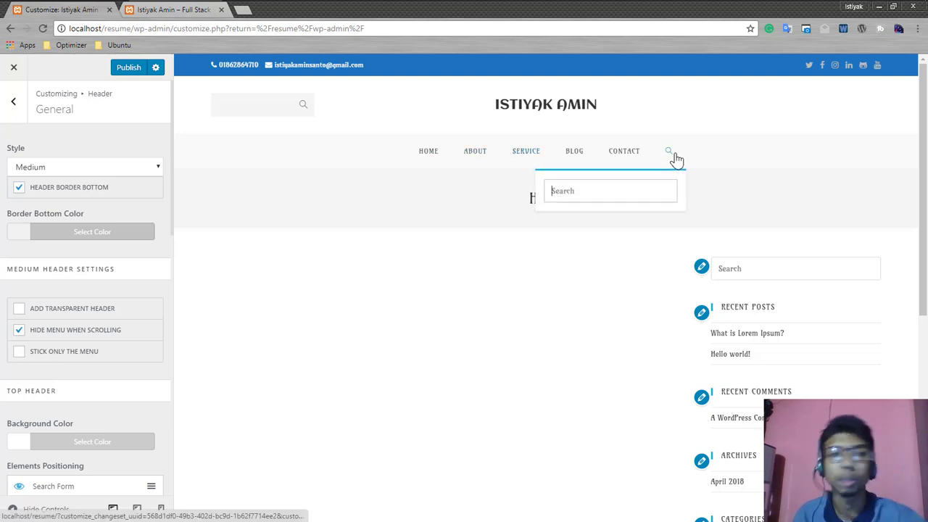
Try the Vertical header style and the Custom Header style.
left_click(68, 171)
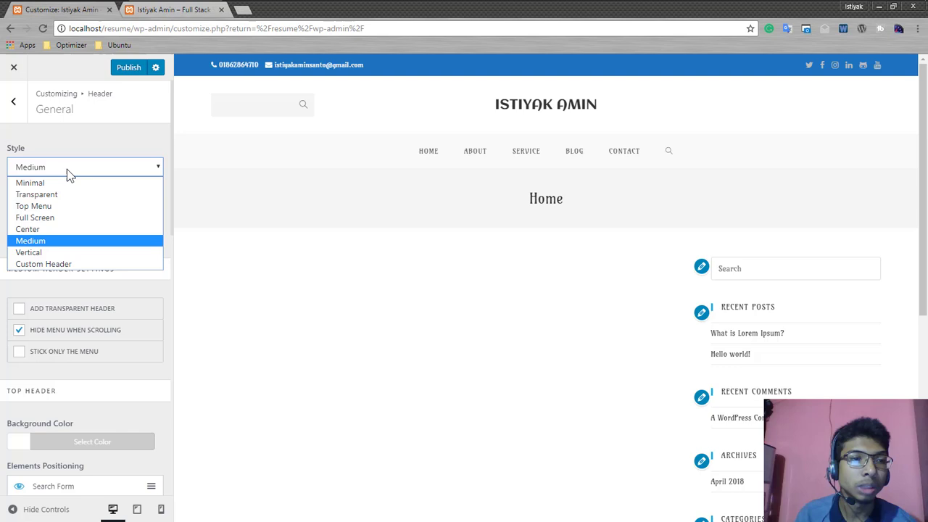
left_click(62, 259)
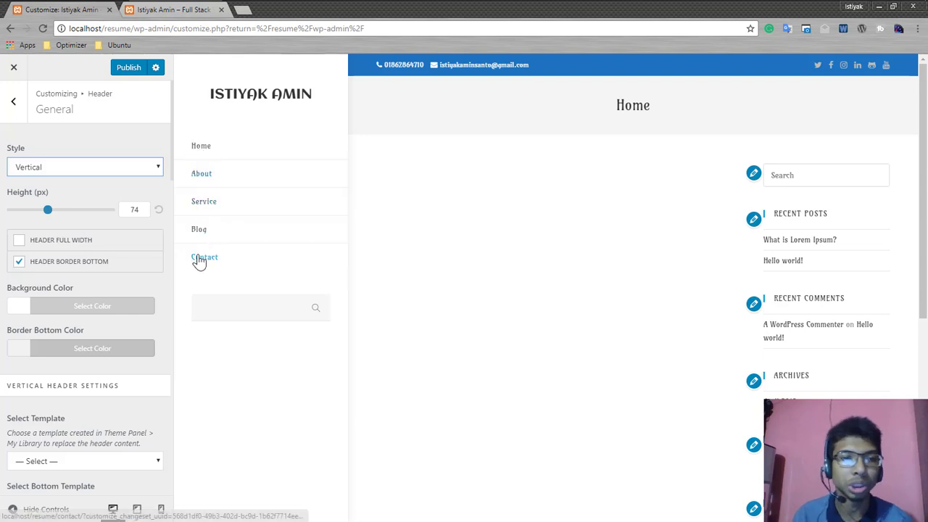
left_click(67, 166)
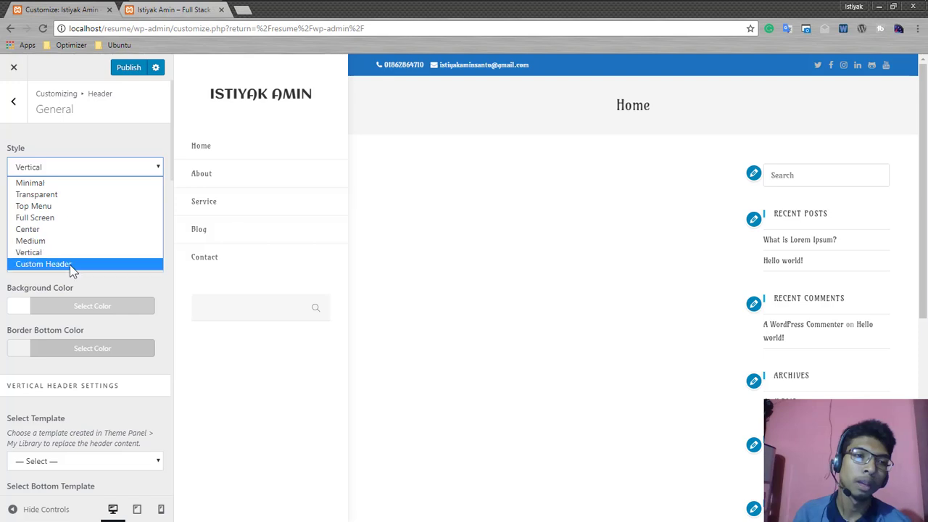
left_click(70, 265)
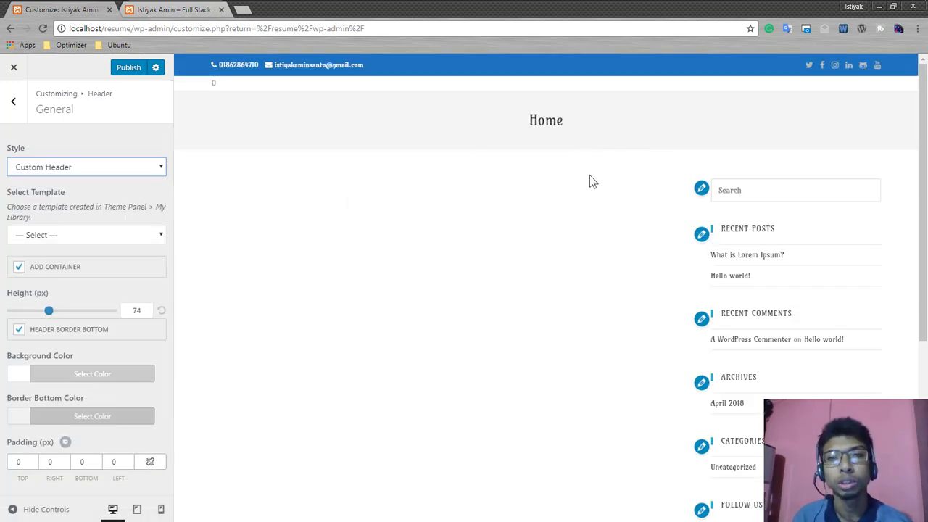
Try to return the header style to Minimal, checking the header template and background color options.
left_click(51, 168)
left_click(52, 183)
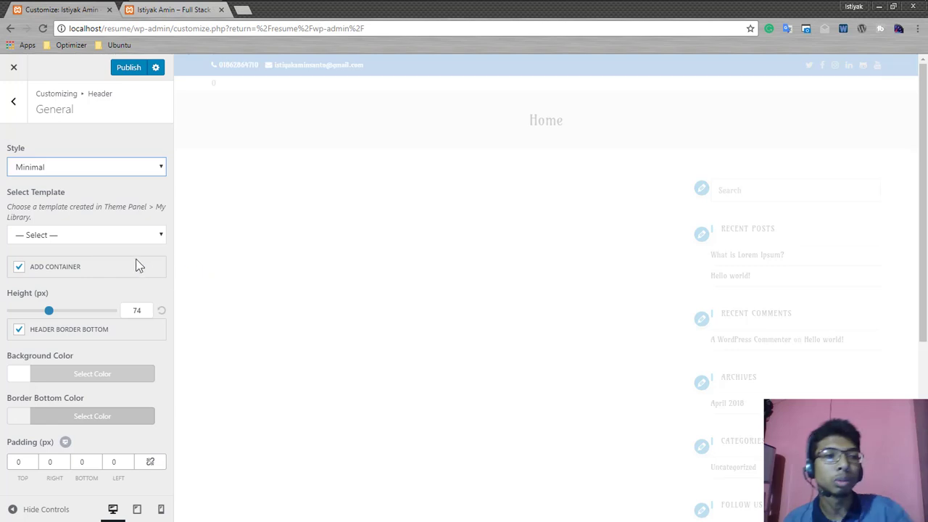
left_click(105, 237)
left_click(106, 238)
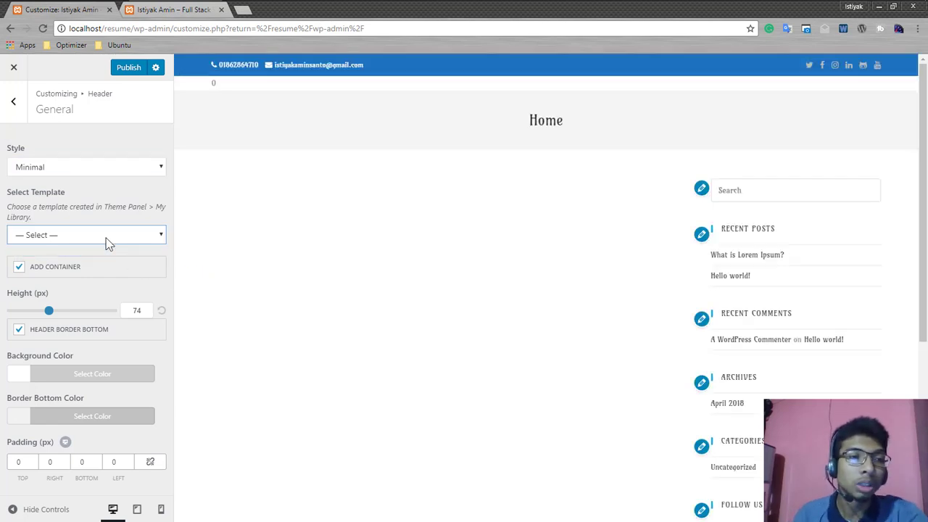
left_click(23, 378)
scroll(42, 396, "down", 3)
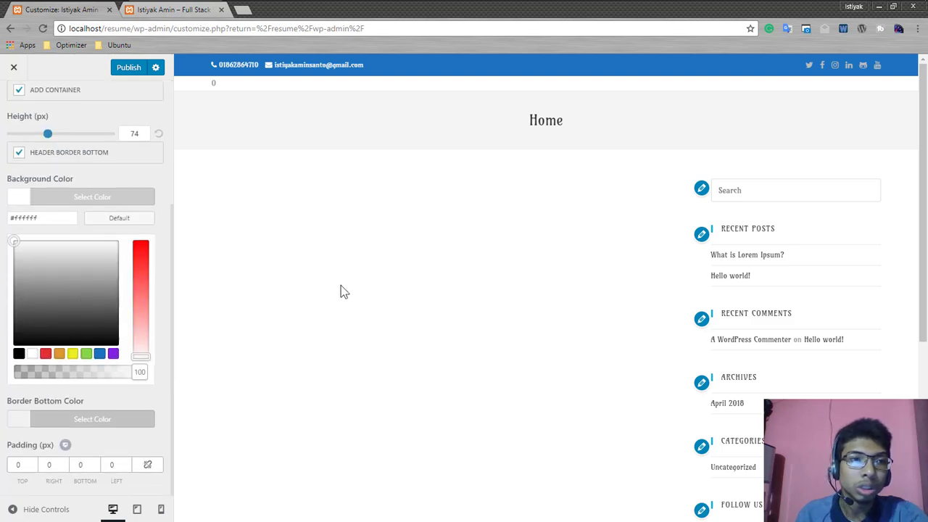
scroll(93, 207, "up", 3)
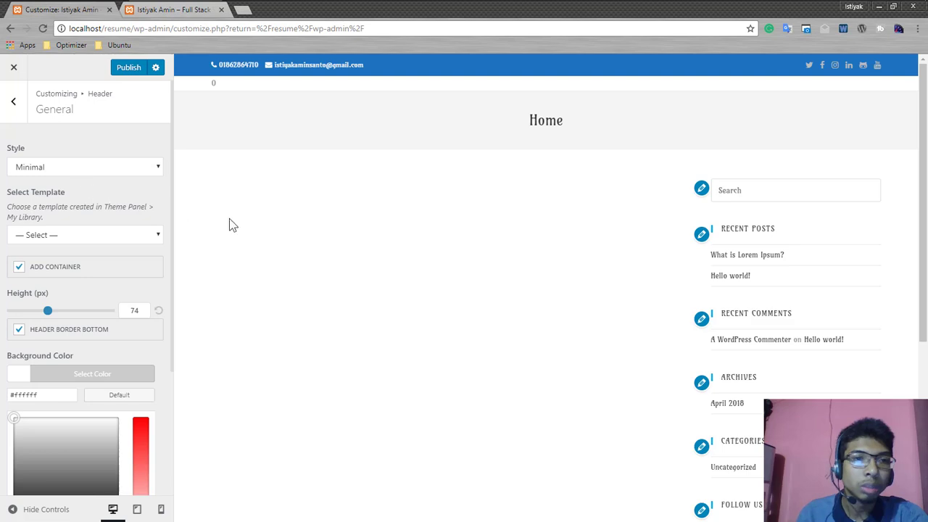
left_click(91, 166)
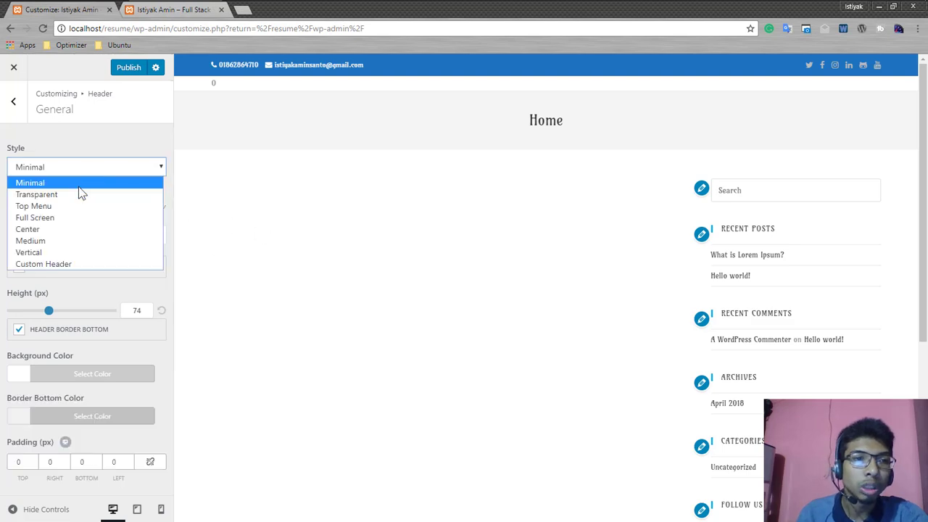
left_click(74, 188)
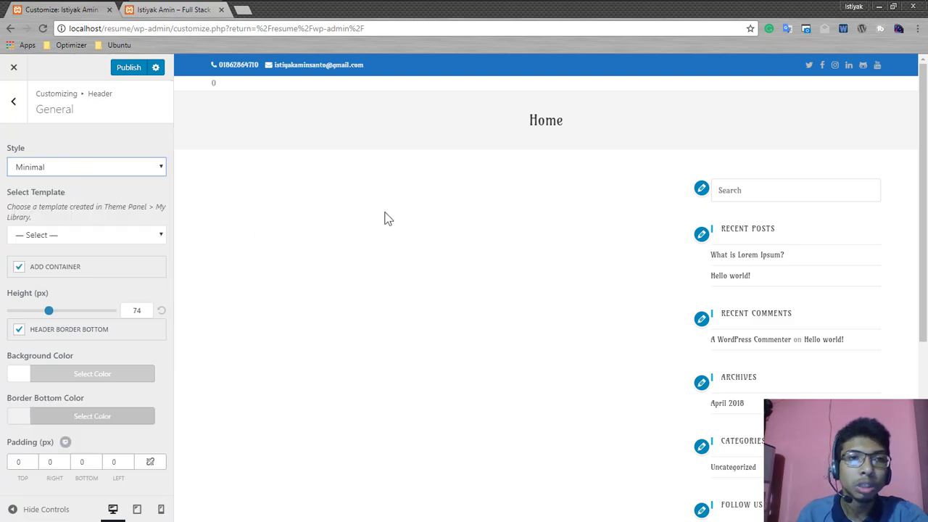
Try the Transparent header style and switch the header back to Minimal.
scroll(290, 295, "down", 4)
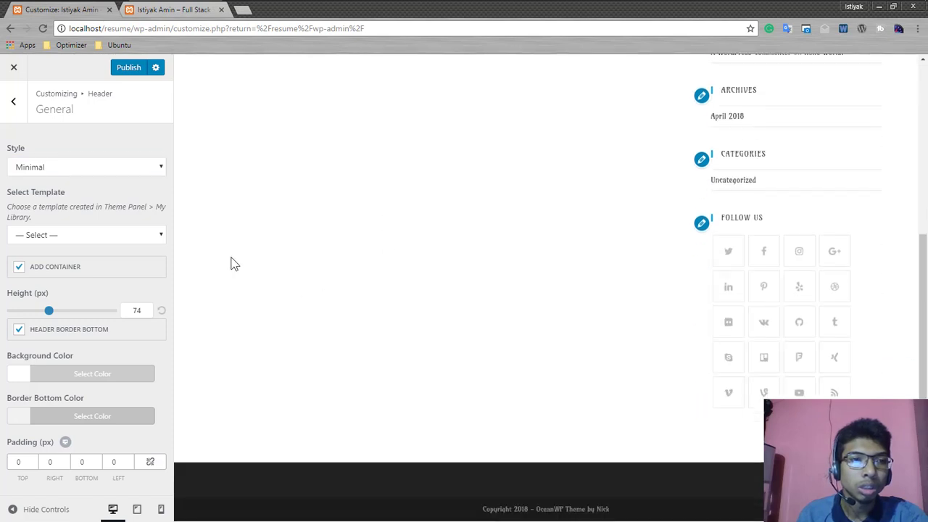
left_click(67, 168)
left_click(63, 193)
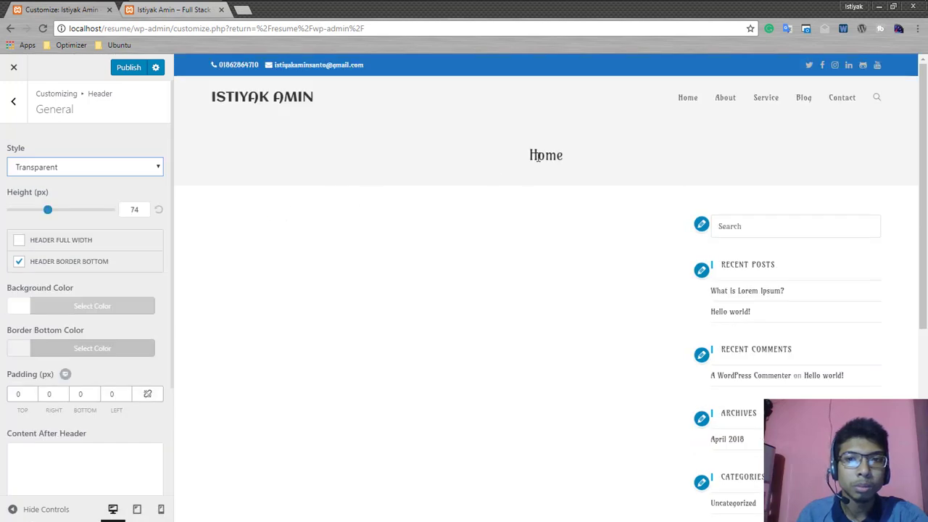
left_click(57, 168)
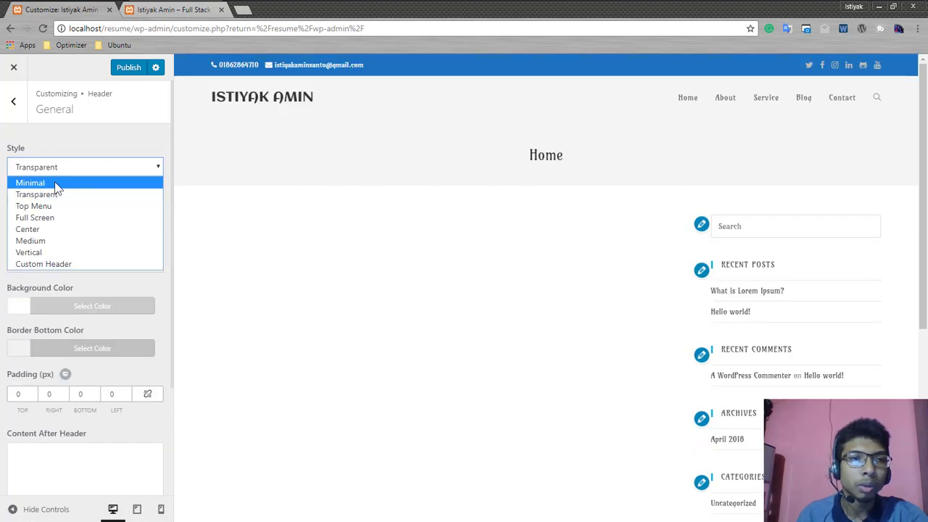
left_click(56, 182)
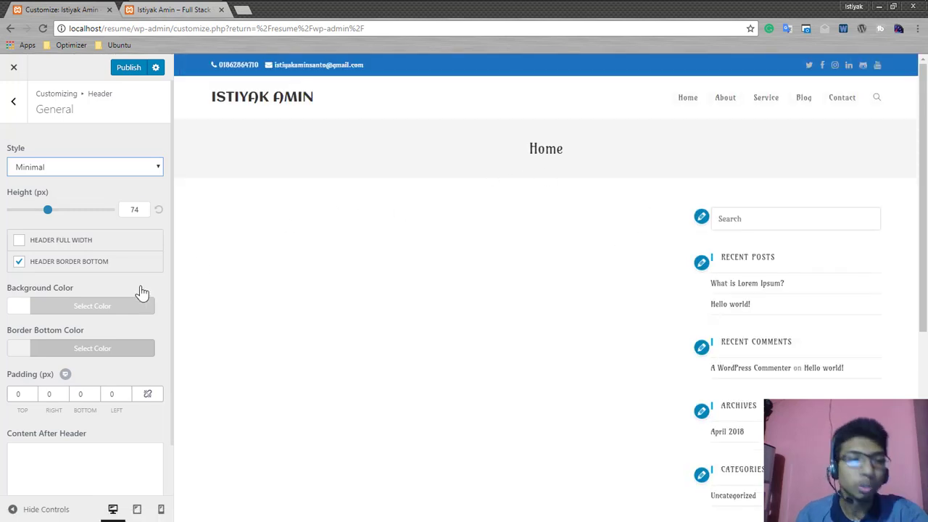
Enable the full-width header option and turn it off again.
scroll(100, 242, "down", 1)
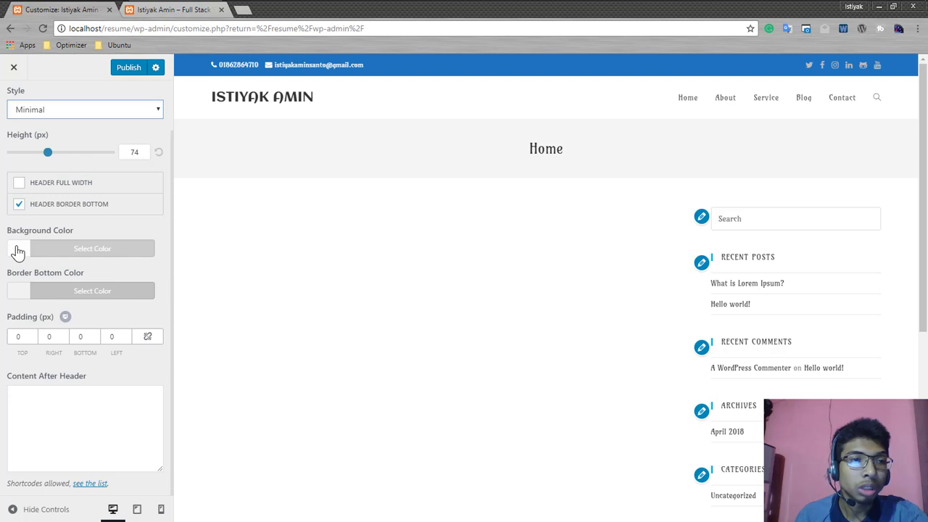
left_click(19, 184)
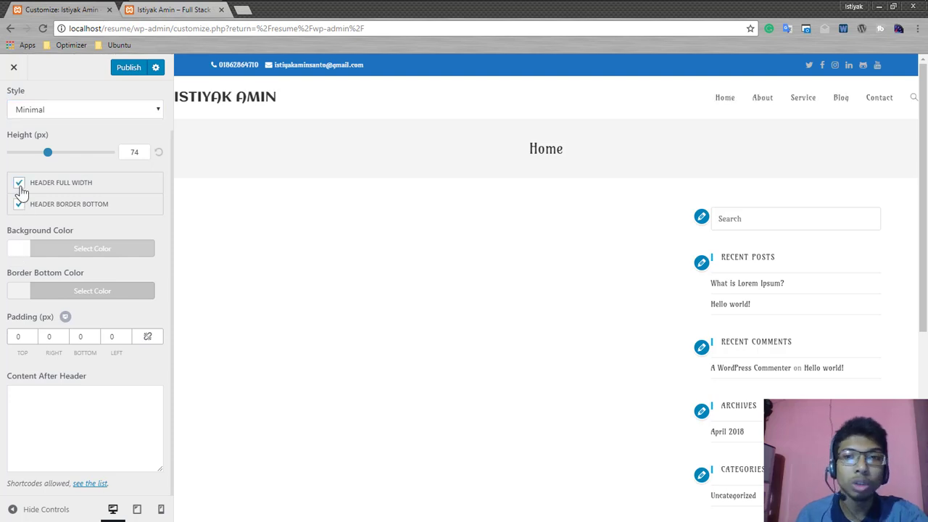
left_click(19, 186)
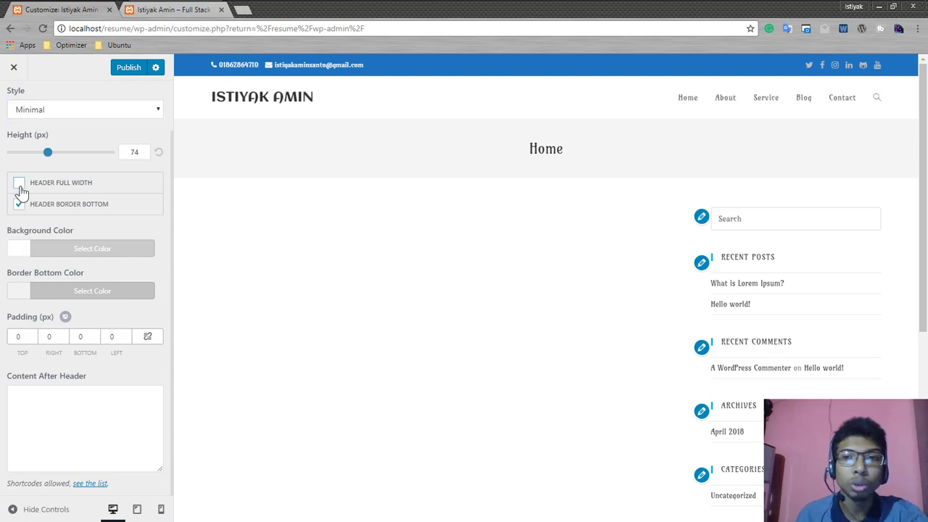
Set the header background color to the blue preset #1e73be, trying the nearby shades #2069c9 and #1d84b7 before settling on it.
left_click(19, 254)
left_click(99, 406)
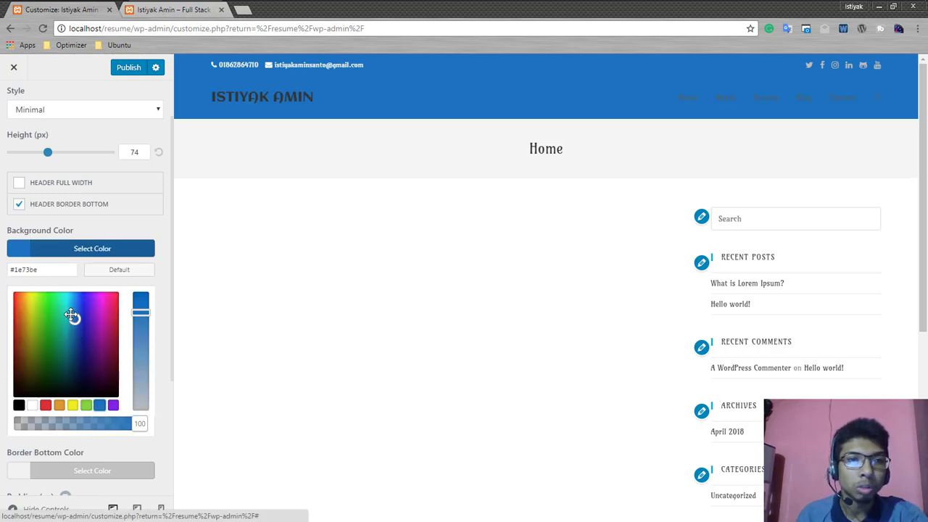
left_click_drag(73, 317, 75, 311)
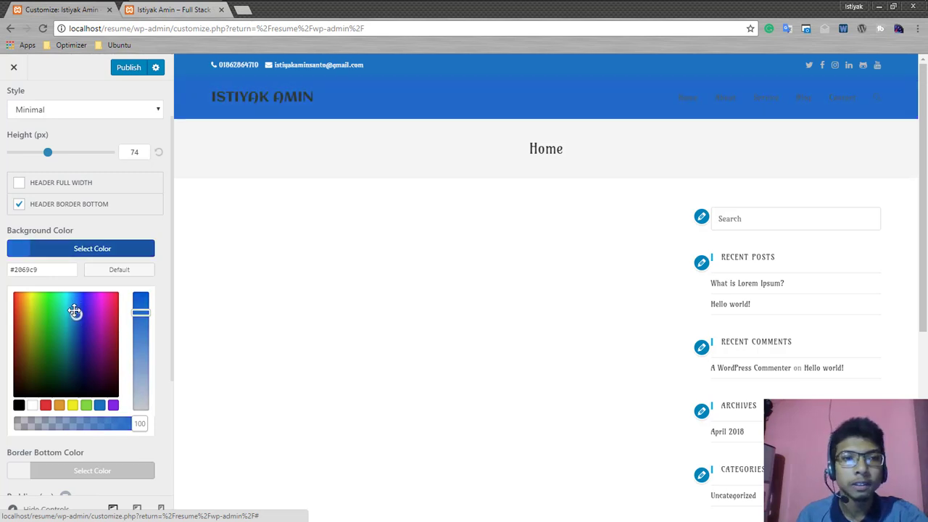
mouse_move(75, 311)
left_mouse_down()
mouse_move(58, 313)
mouse_move(68, 317)
left_mouse_up()
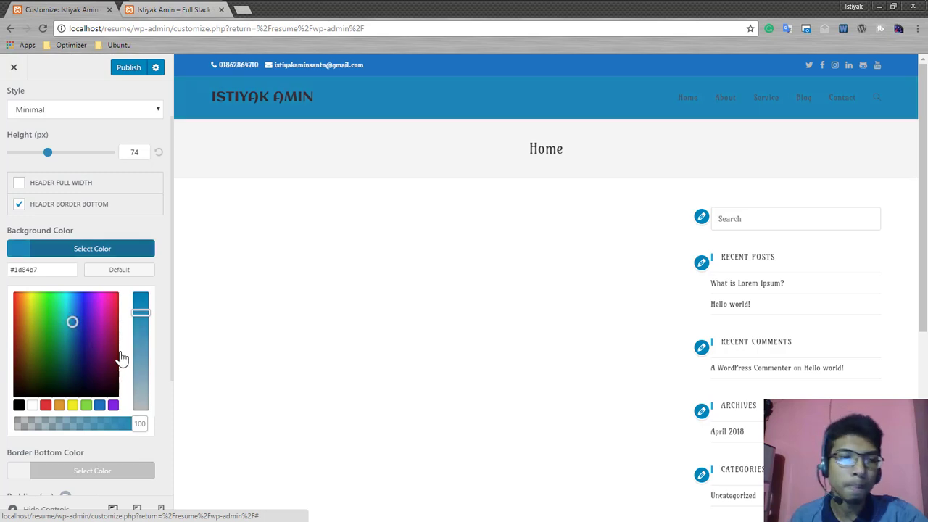
left_click(100, 405)
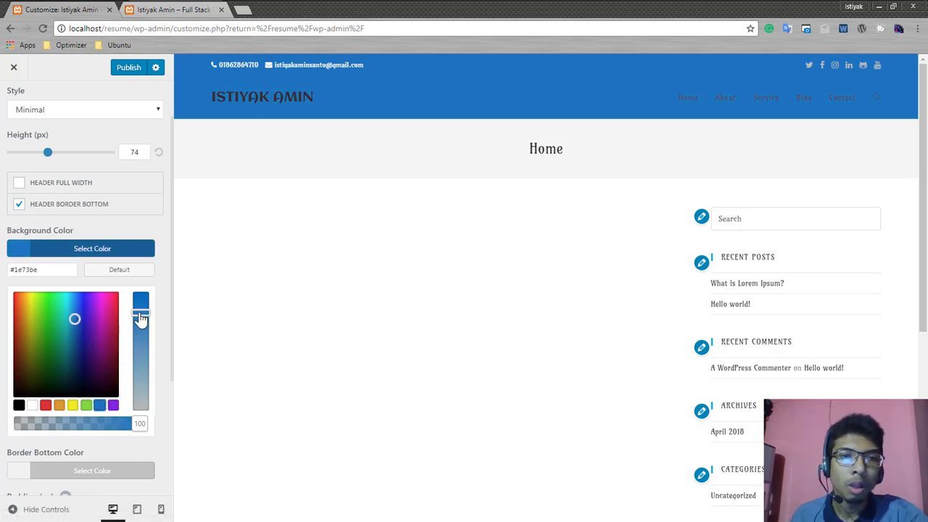
Lighten the header background color to #3d82bf and look over the remaining general header options.
left_click_drag(141, 312, 133, 332)
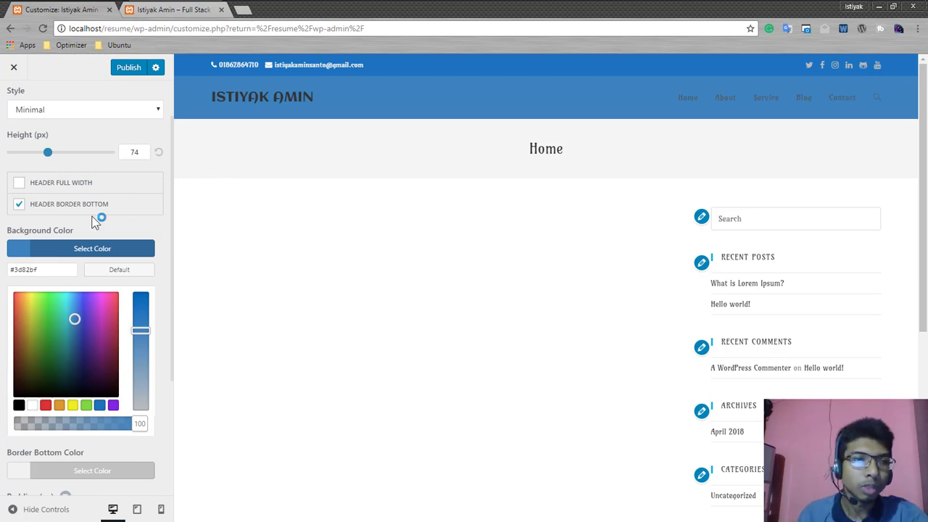
scroll(85, 318, "down", 3)
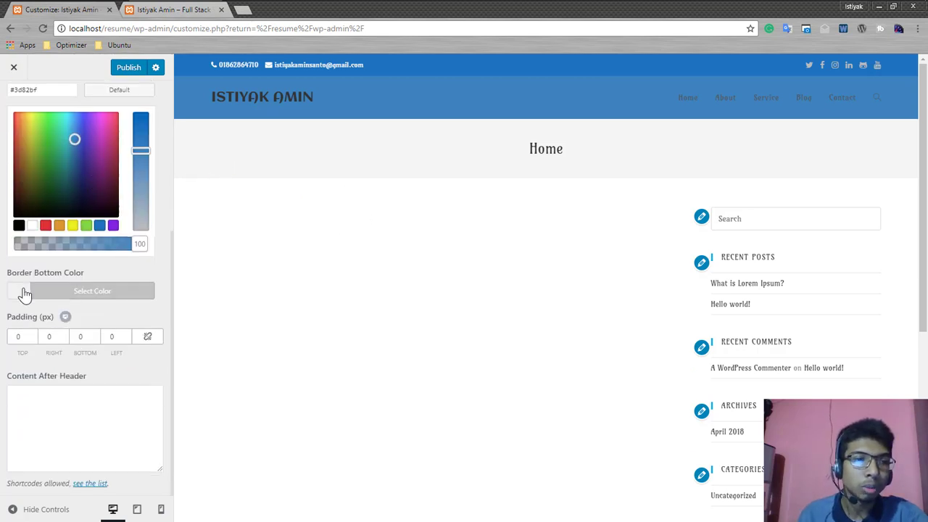
left_click(60, 395)
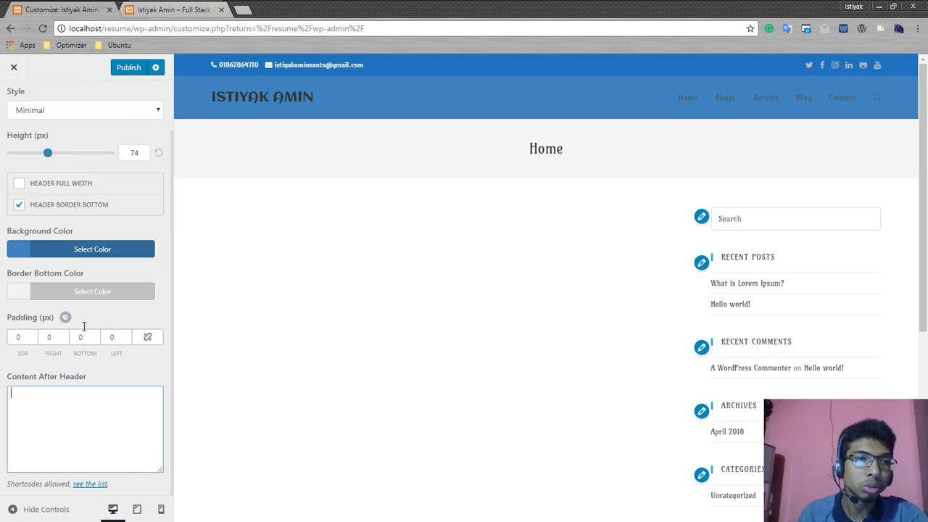
scroll(53, 161, "up", 3)
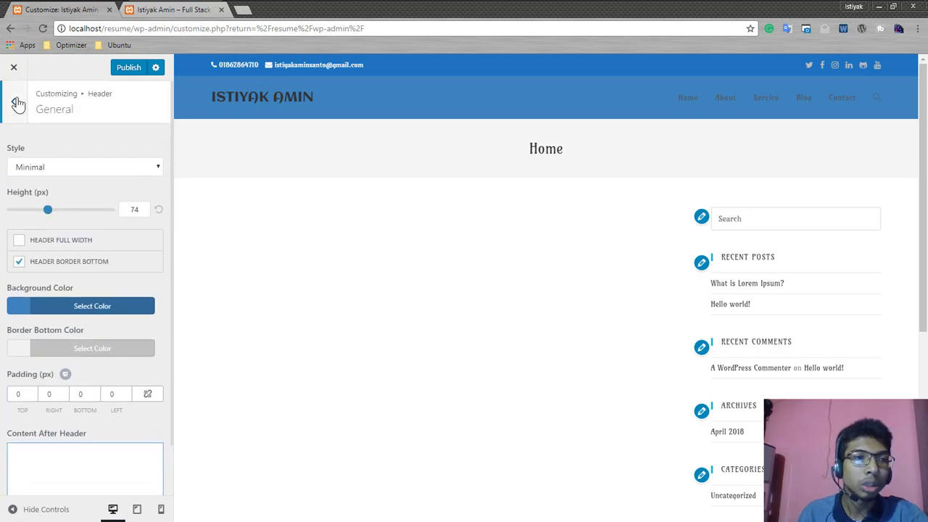
Examine the Header Media options for video, image, overlay color, position and size, and return to the header sections.
left_click(17, 101)
left_click(63, 171)
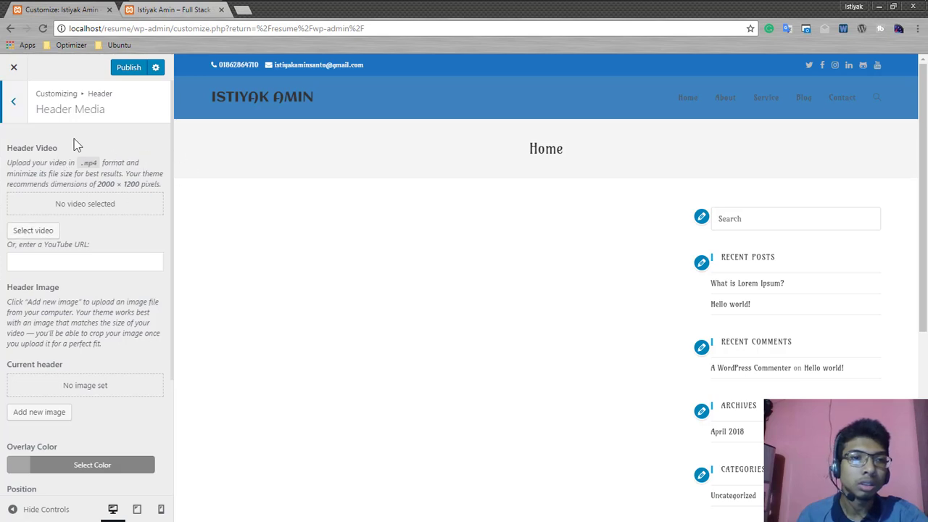
scroll(95, 203, "down", 2)
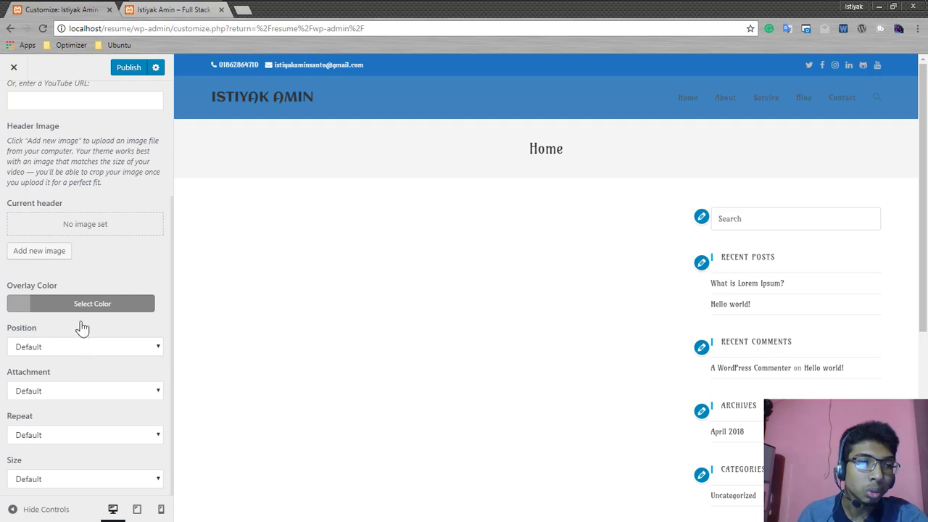
scroll(29, 217, "up", 2)
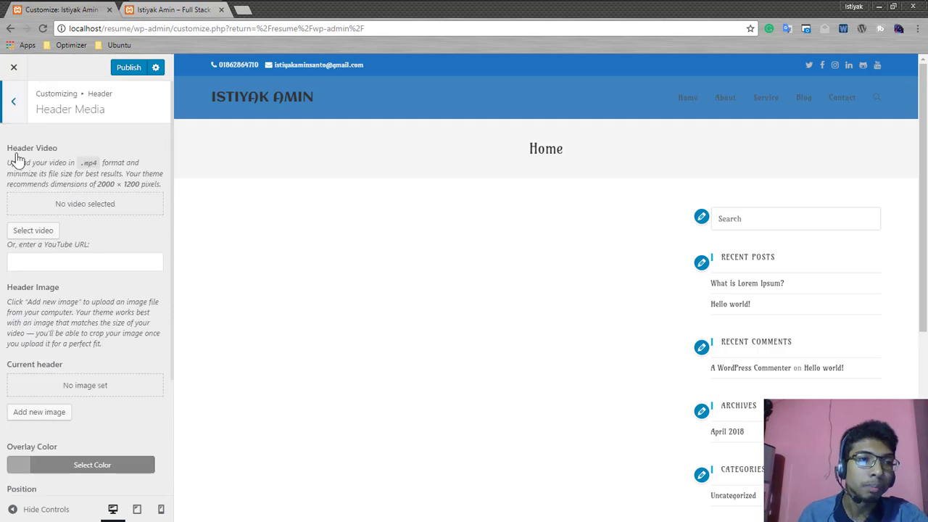
left_click(14, 102)
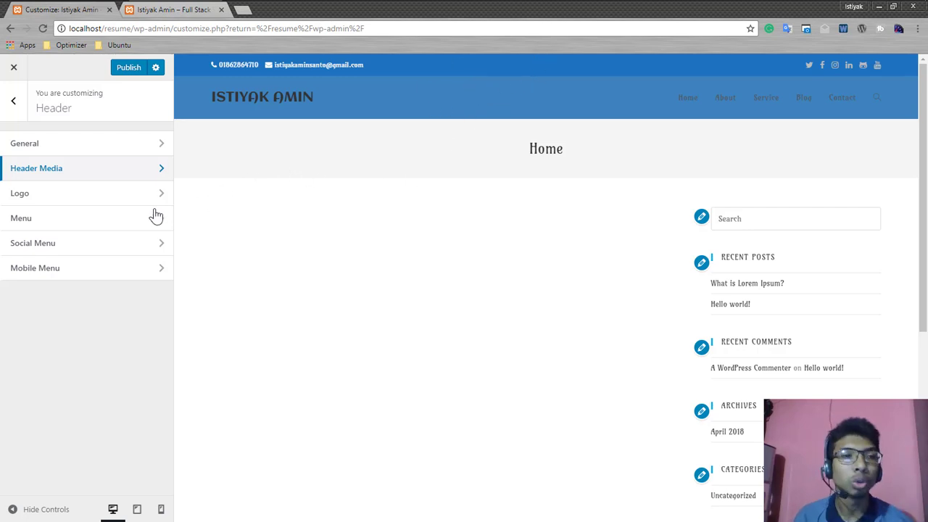
Set the header's logo text color to white (#ffffff) and check it in the preview.
left_click(104, 201)
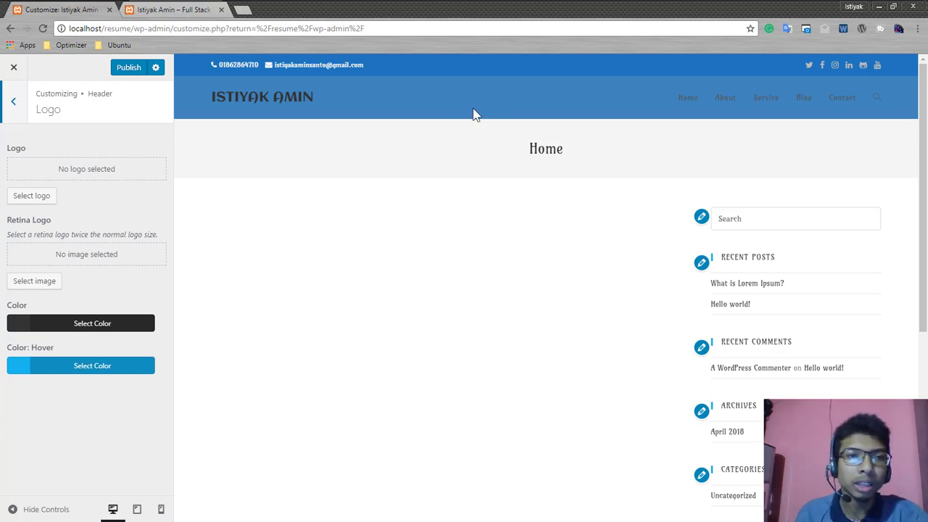
left_click(20, 332)
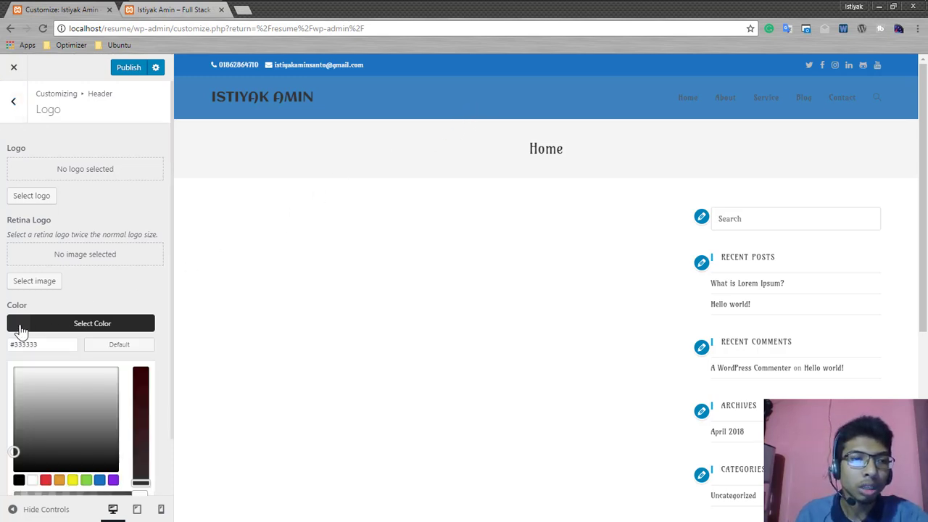
left_click(7, 356)
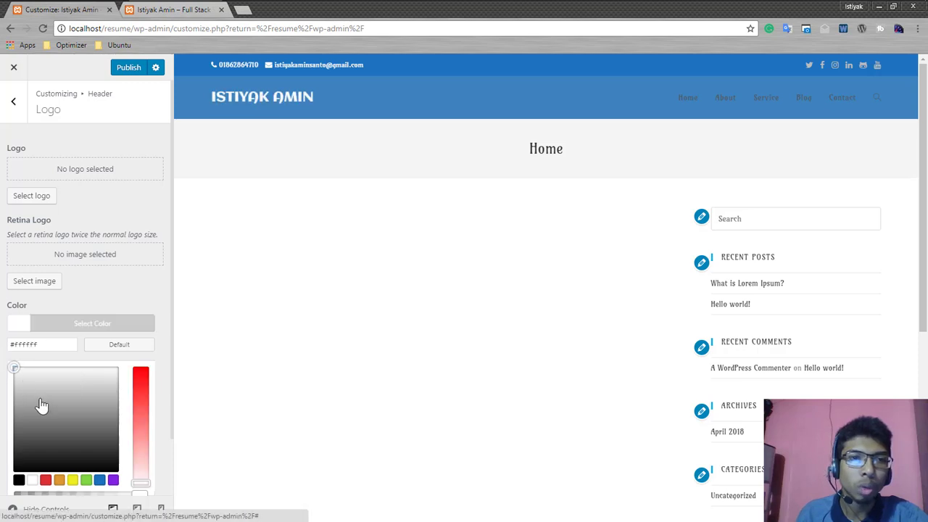
scroll(212, 382, "down", 2)
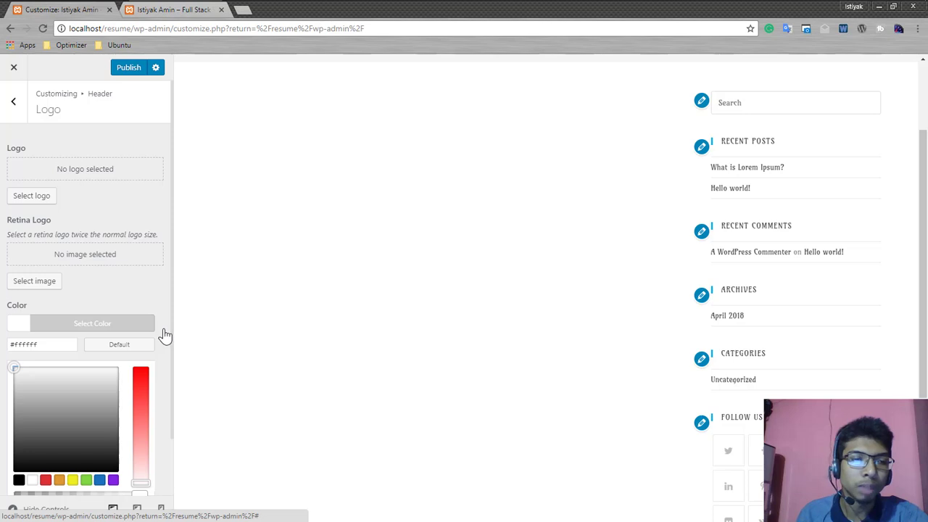
scroll(165, 335, "down", 1)
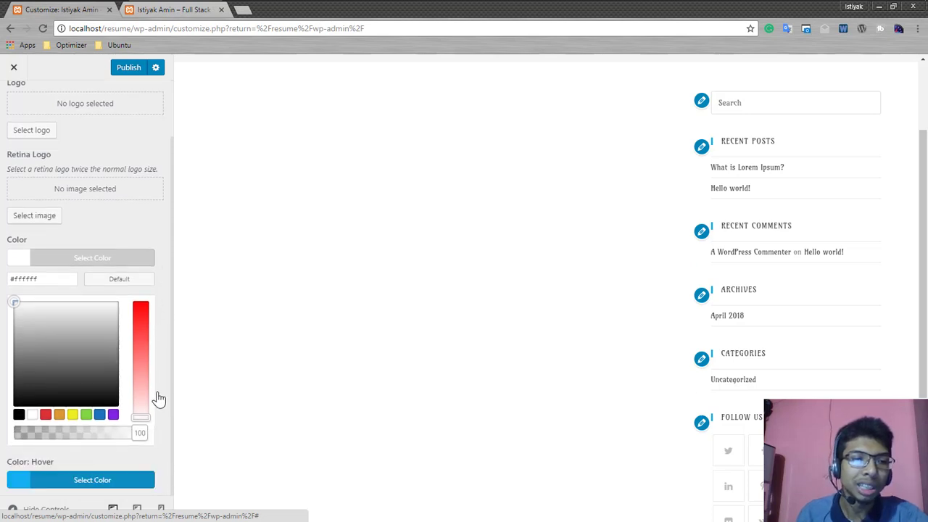
scroll(166, 374, "up", 1)
scroll(500, 311, "up", 2)
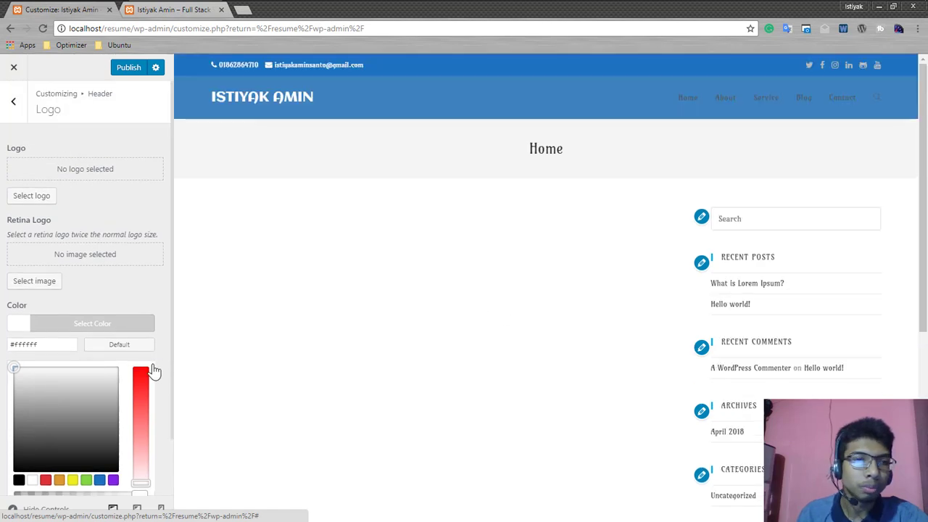
scroll(51, 370, "down", 1)
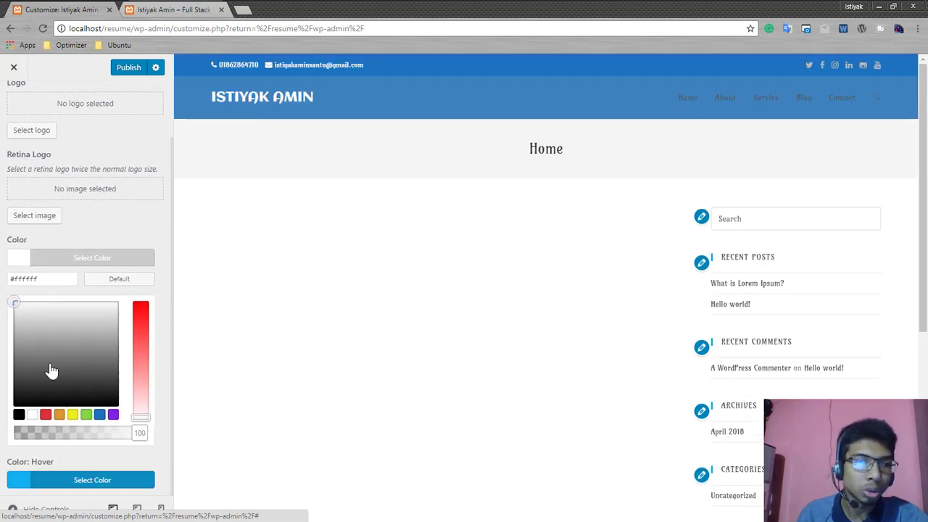
scroll(36, 123, "up", 1)
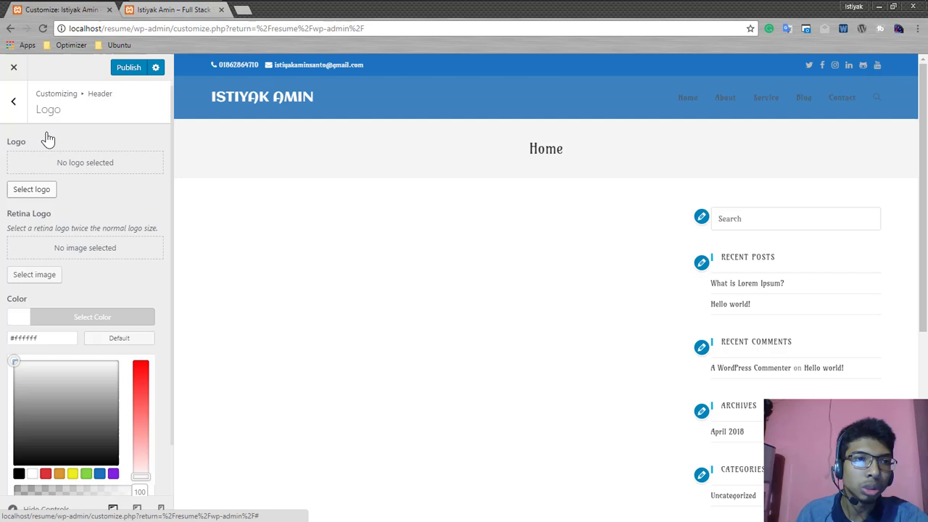
Open the header's Menu settings and compare the navigation with the live site at localhost/resume/.
left_click(14, 107)
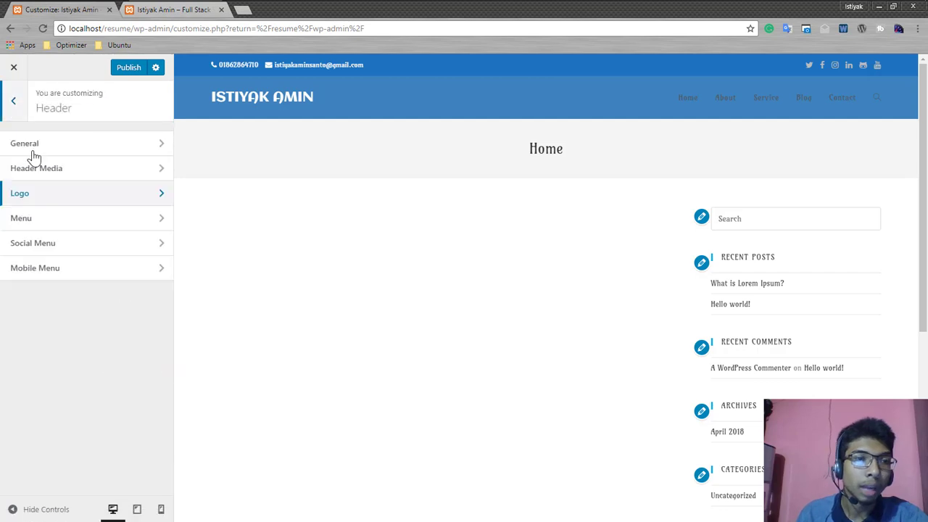
left_click(46, 221)
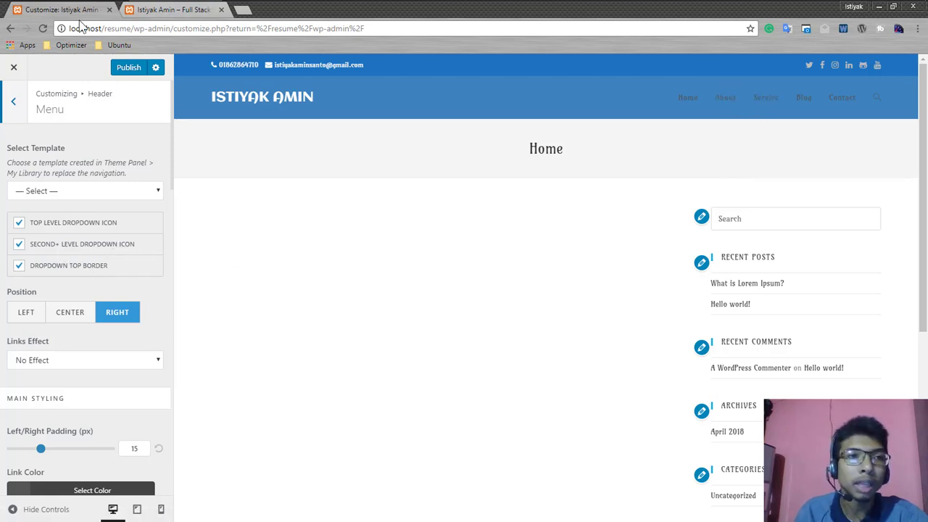
left_click(82, 25)
type("localhost/resume/")
key("Return")
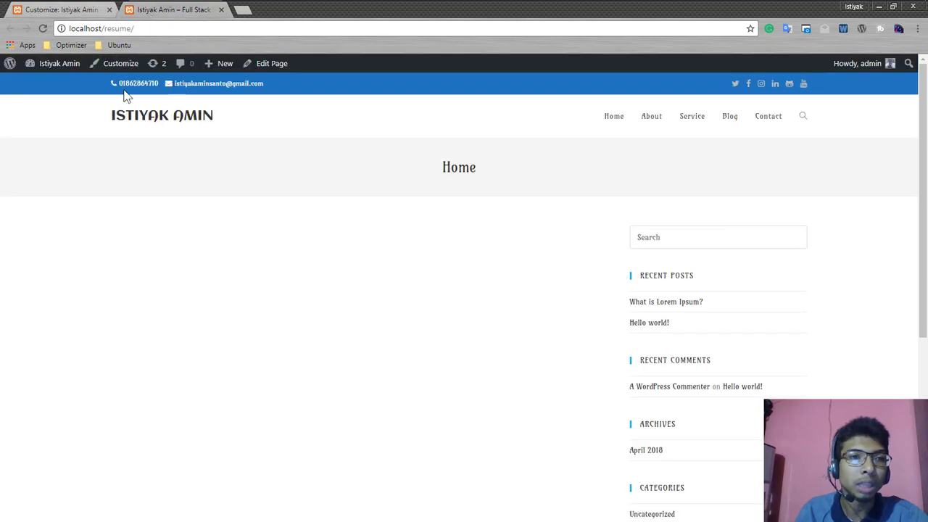
left_click(117, 63)
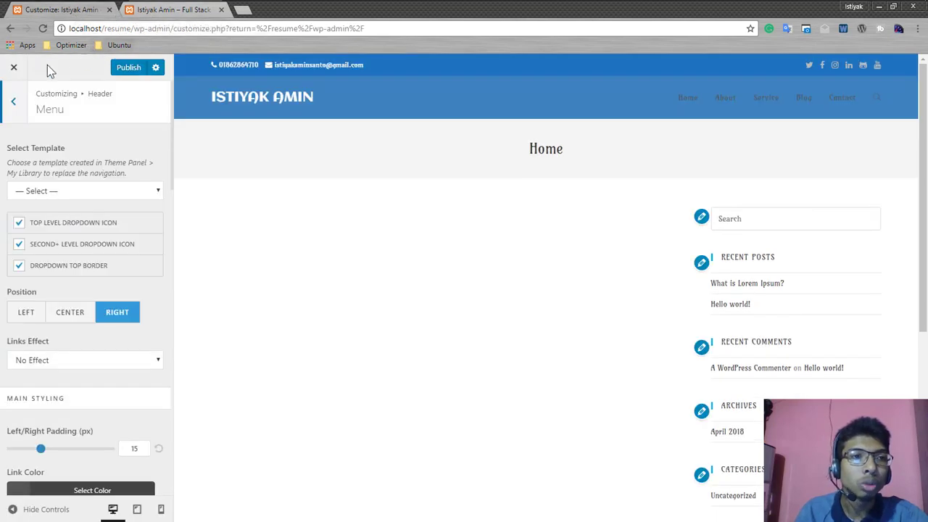
Open the WordPress dashboard in a separate first browser tab and go to the Menus page.
middle_click(15, 71)
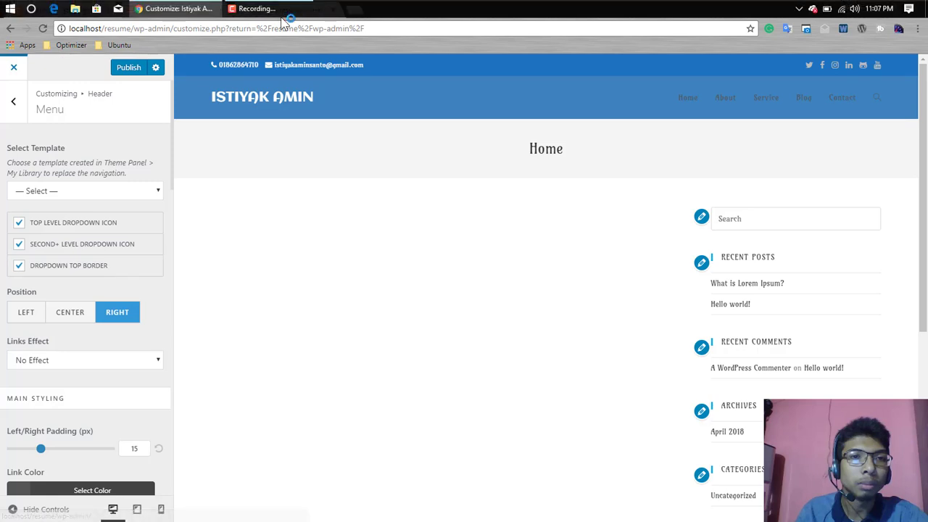
left_click_drag(271, 16, 62, 11)
mouse_move(40, 245)
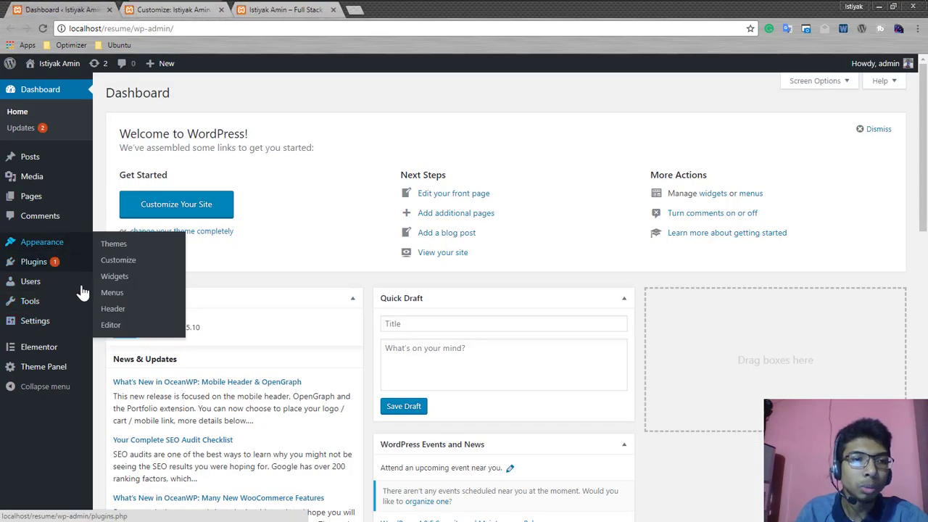
left_click(112, 295)
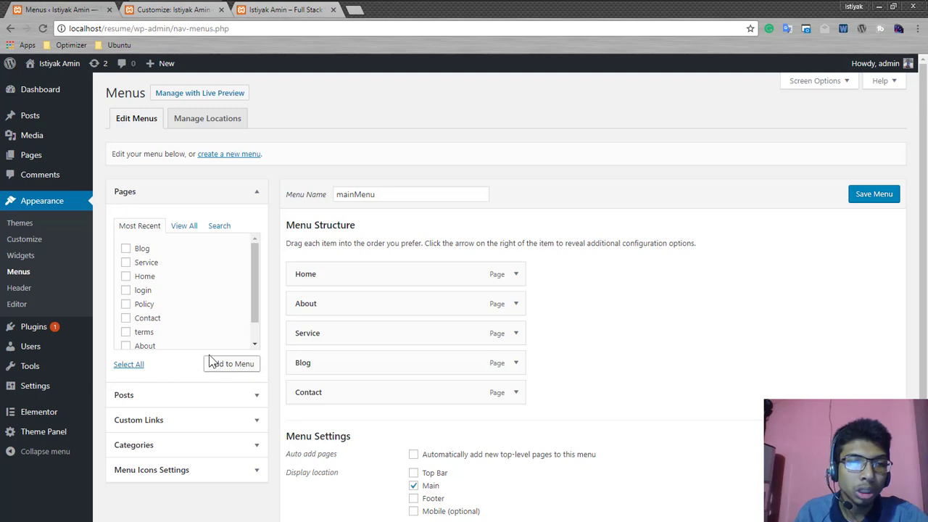
Add a custom link with URL # and link text "Sub Menu 1" to mainMenu.
scroll(203, 355, "down", 1)
scroll(145, 319, "down", 1)
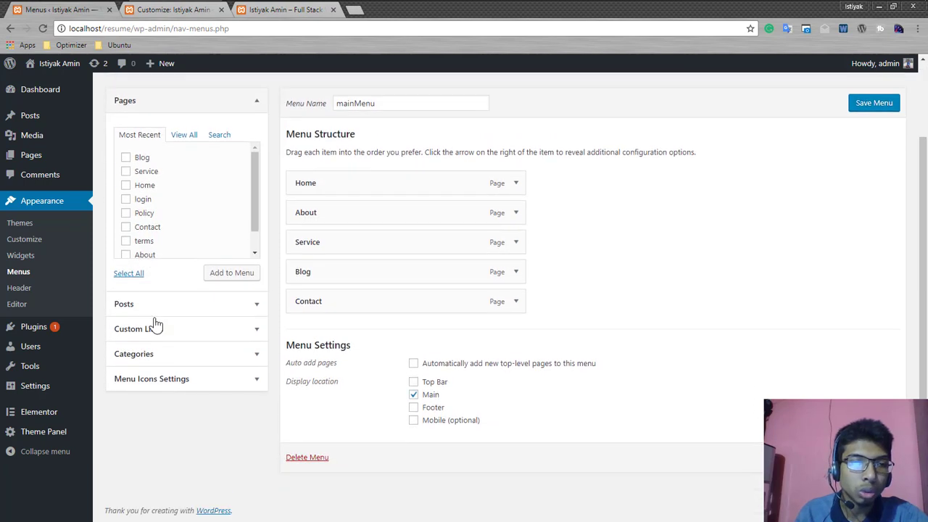
left_click(163, 329)
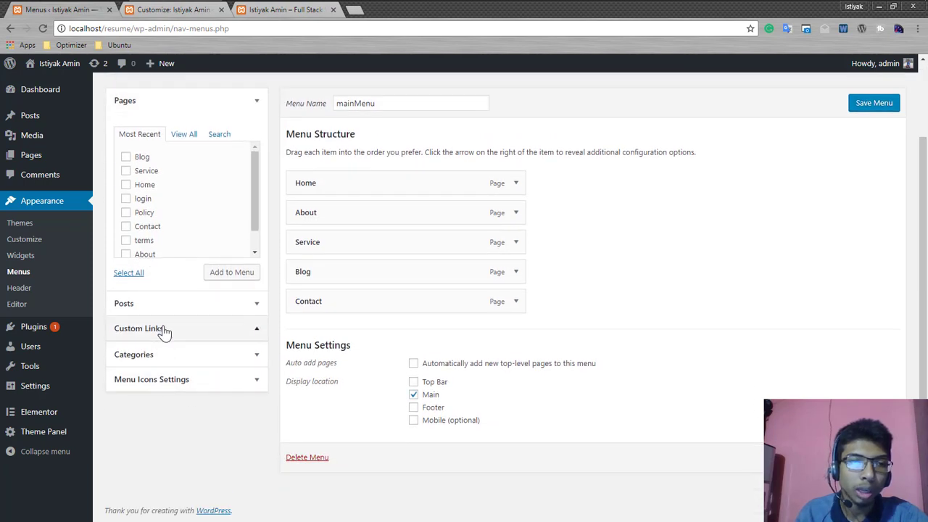
scroll(192, 301, "up", 2)
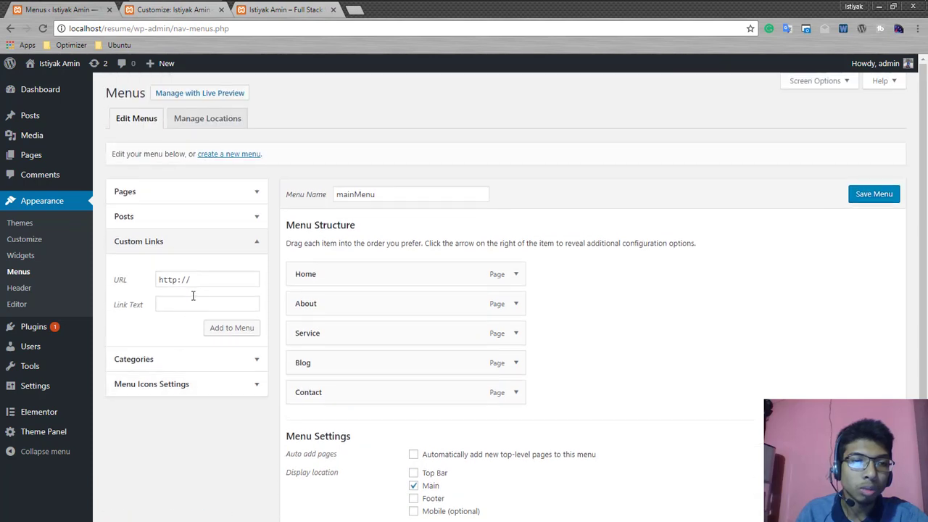
left_click_drag(212, 279, 101, 274)
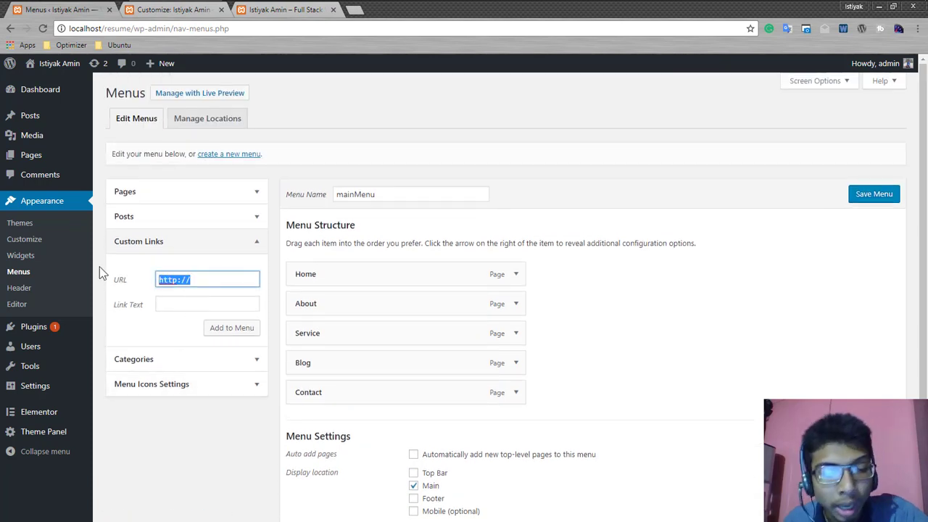
type("#")
left_click(171, 303)
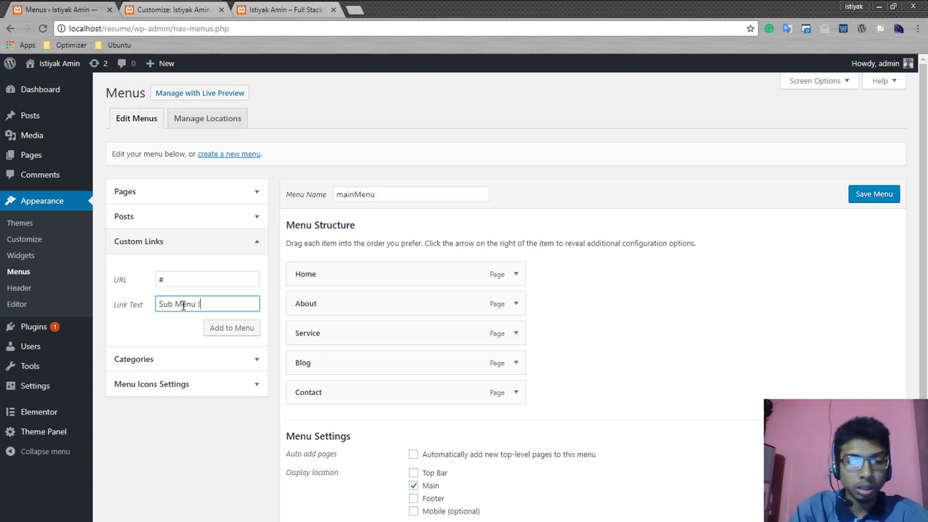
left_click(231, 330)
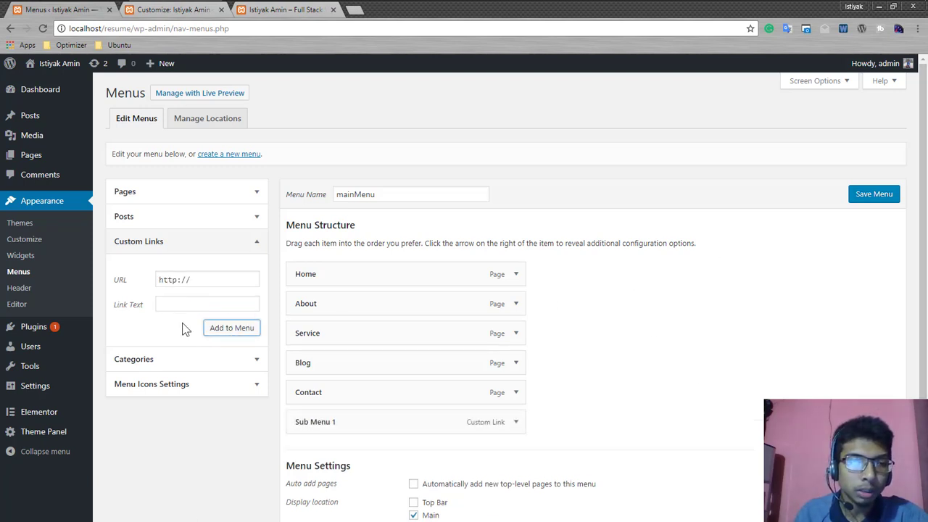
Add a second custom link with URL # and link text "Sub MEnu 2" to mainMenu.
left_click_drag(190, 279, 145, 284)
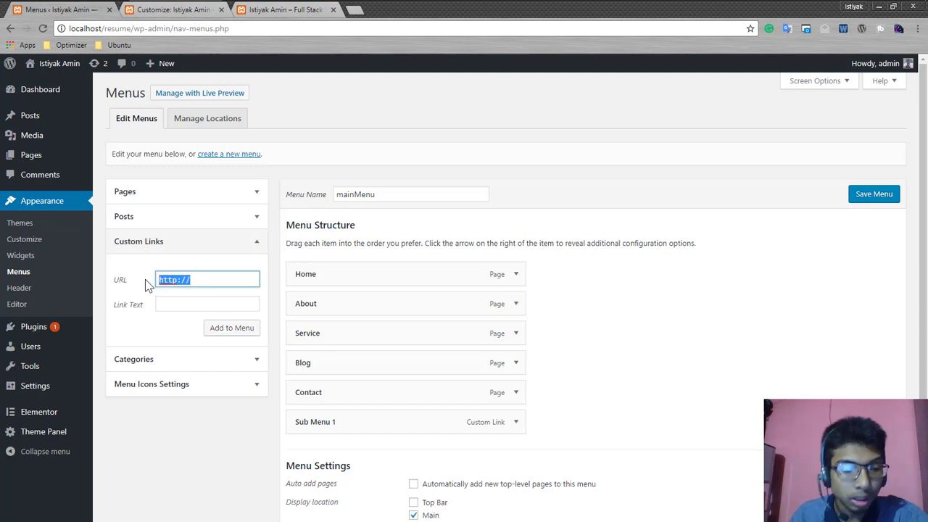
type("#")
left_click(184, 303)
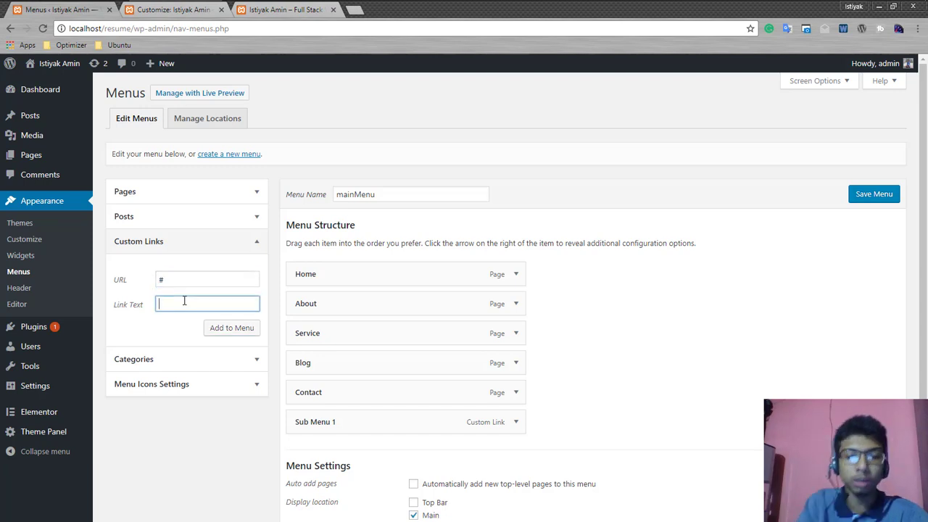
type("Sub Men")
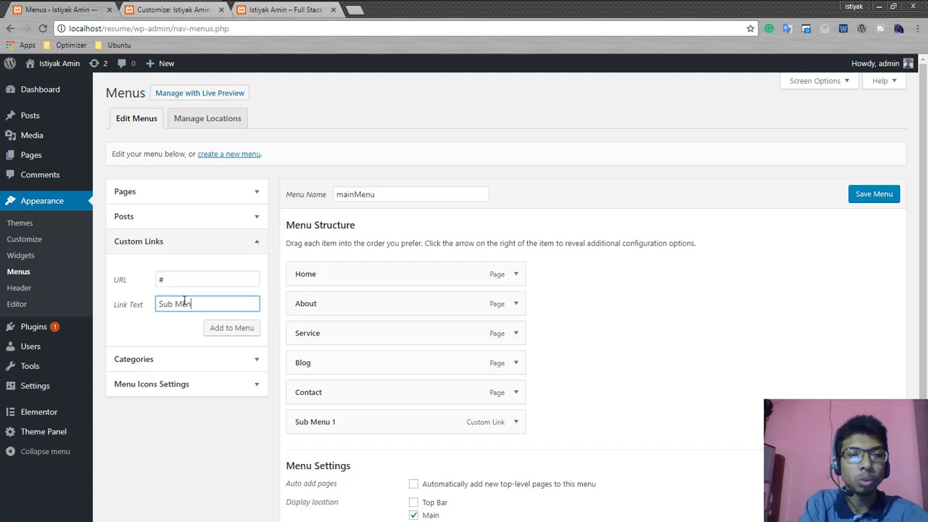
type("u 2")
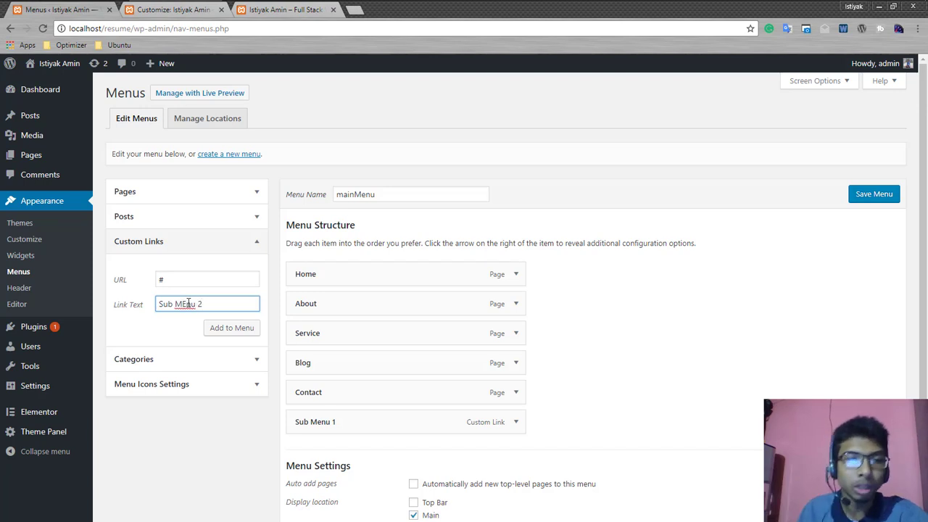
left_click(226, 328)
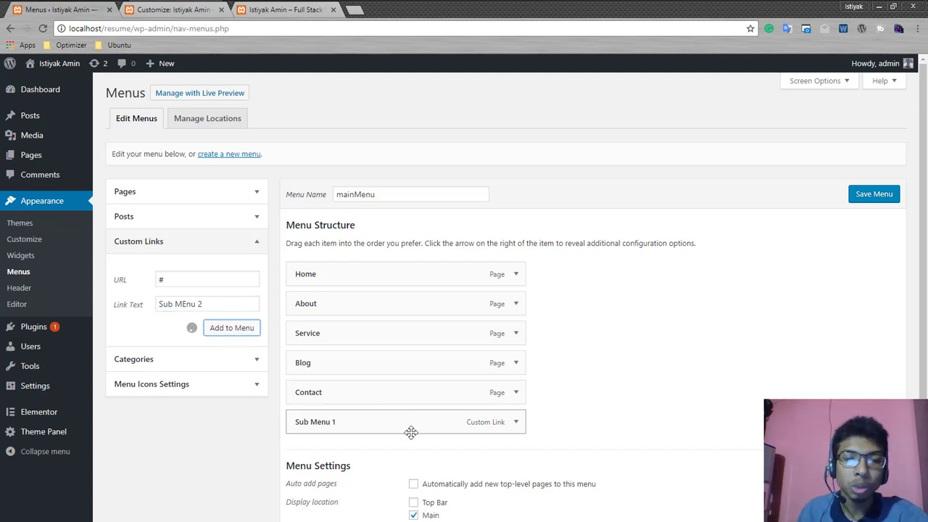
Nest both new custom links as sub items under Service in the menu structure.
left_click_drag(356, 425, 380, 352)
left_click_drag(338, 449, 341, 389)
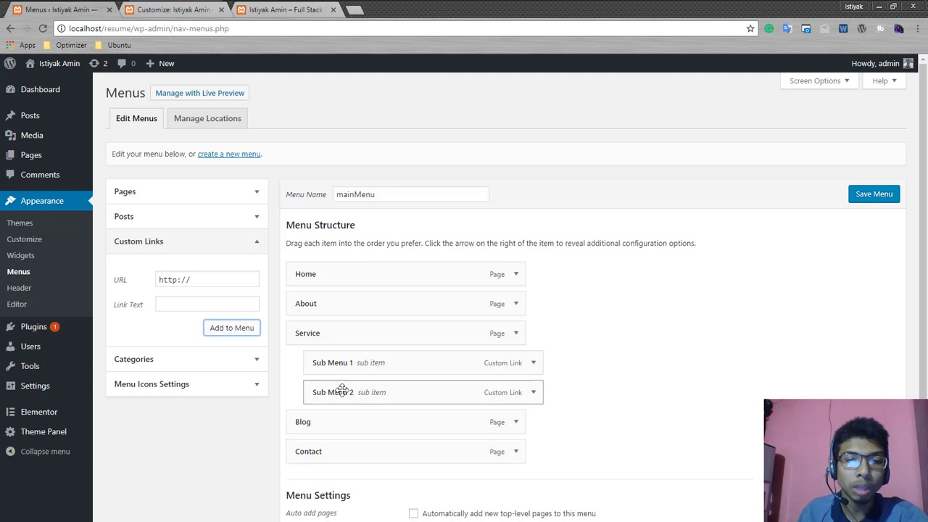
Save mainMenu and check its Service dropdown on the reloaded live site before returning to the Customizer's header menu settings.
scroll(840, 269, "down", 2)
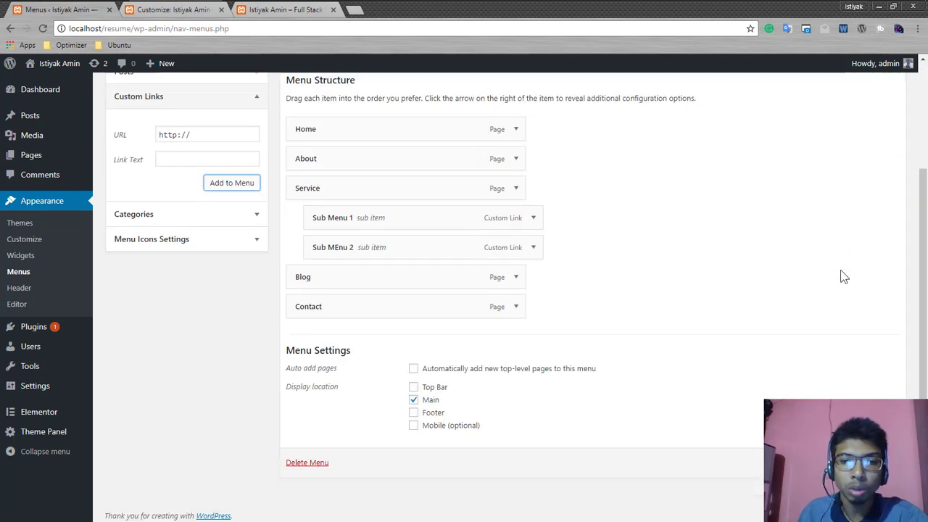
left_click(866, 457)
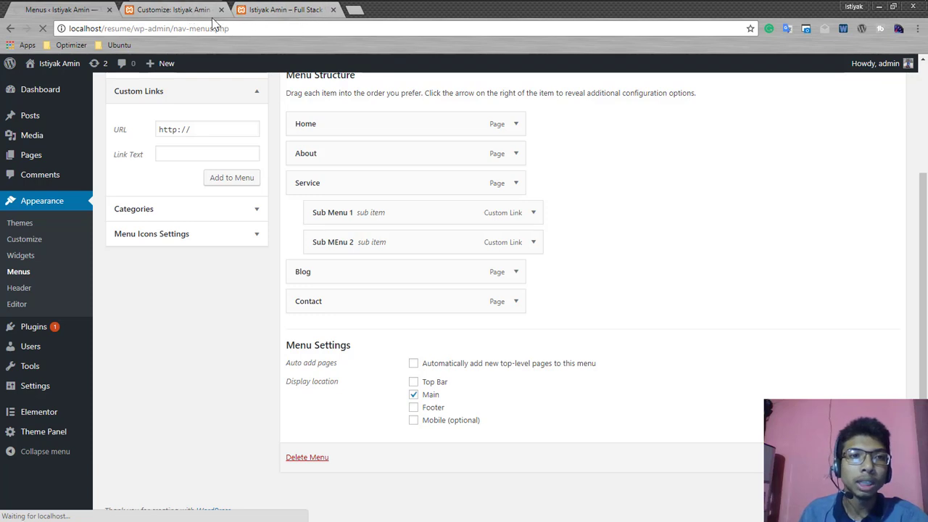
left_click(286, 9)
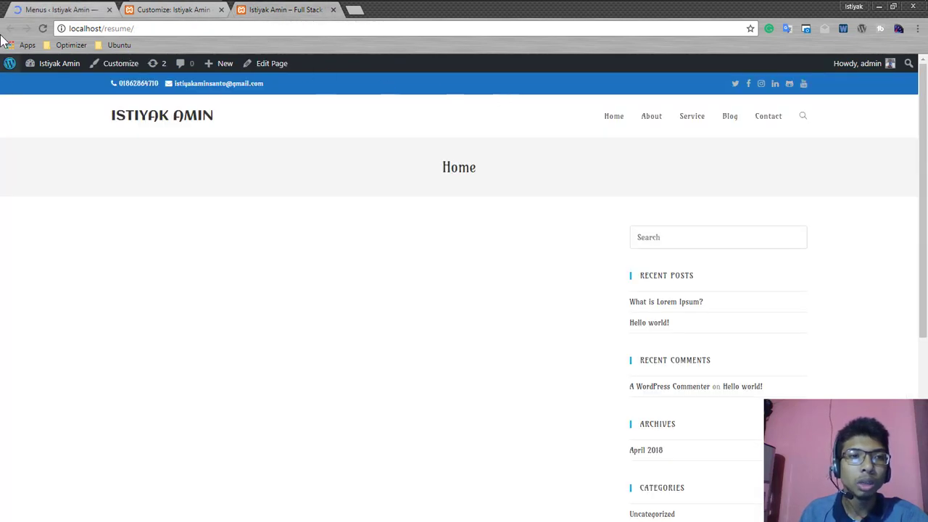
left_click(43, 28)
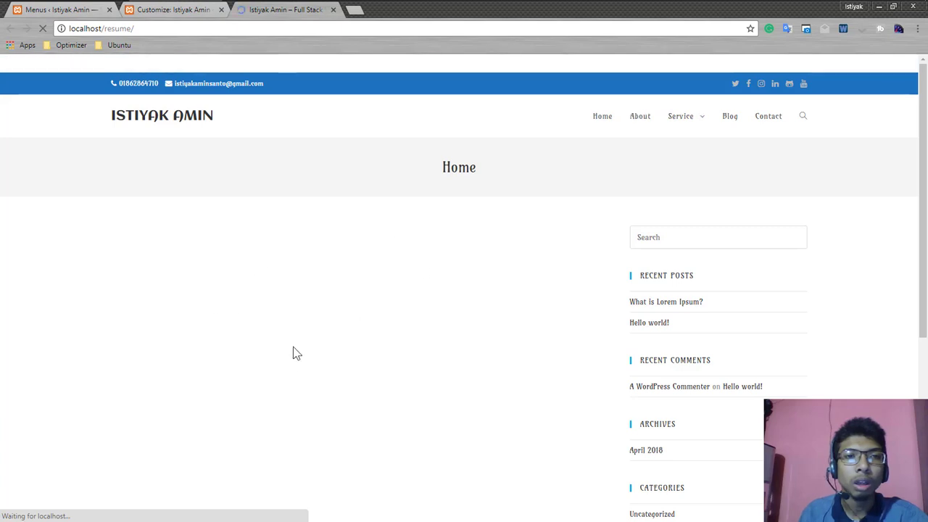
mouse_move(683, 123)
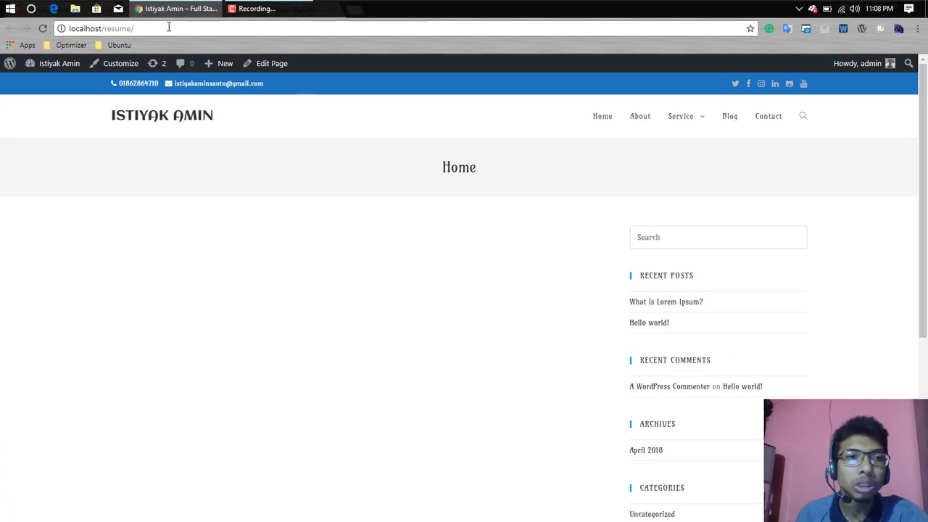
left_click(168, 10)
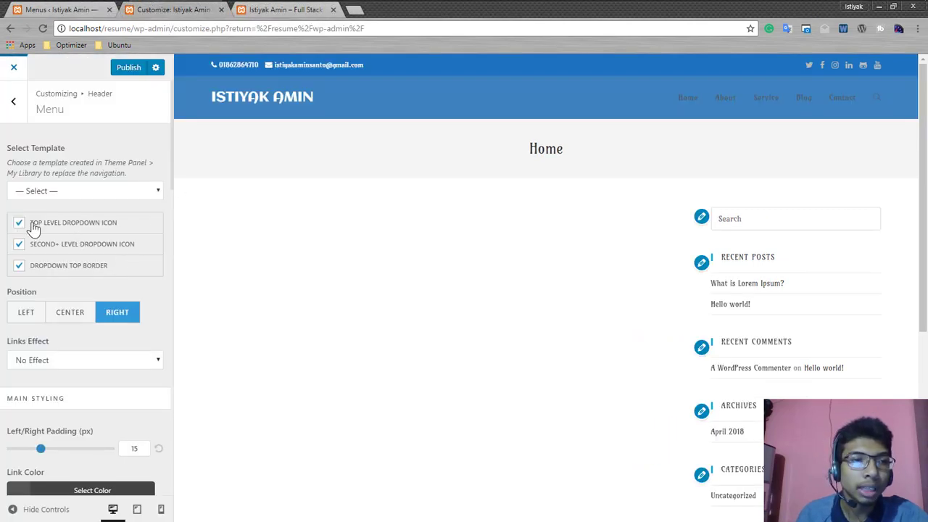
Turn off the header menu's top level dropdown icon, second+ level dropdown icon and dropdown top border.
left_click(19, 245)
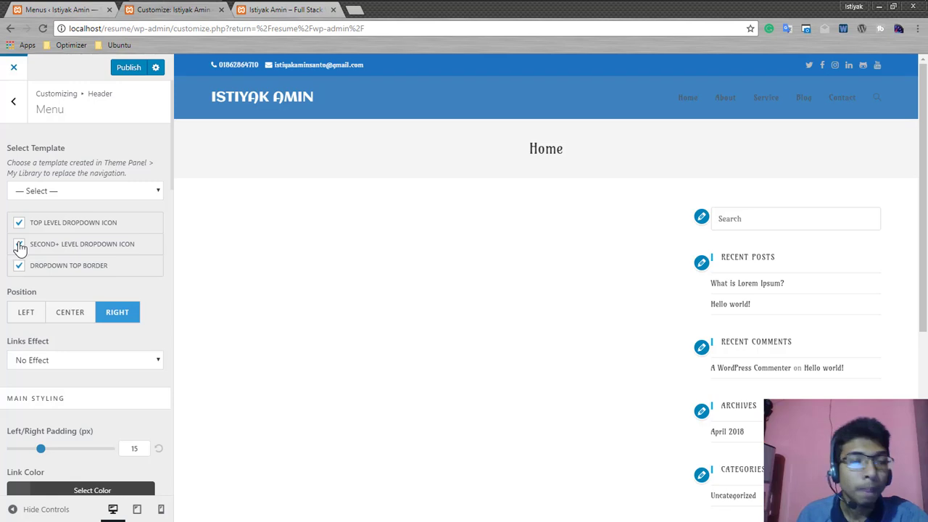
left_click(20, 245)
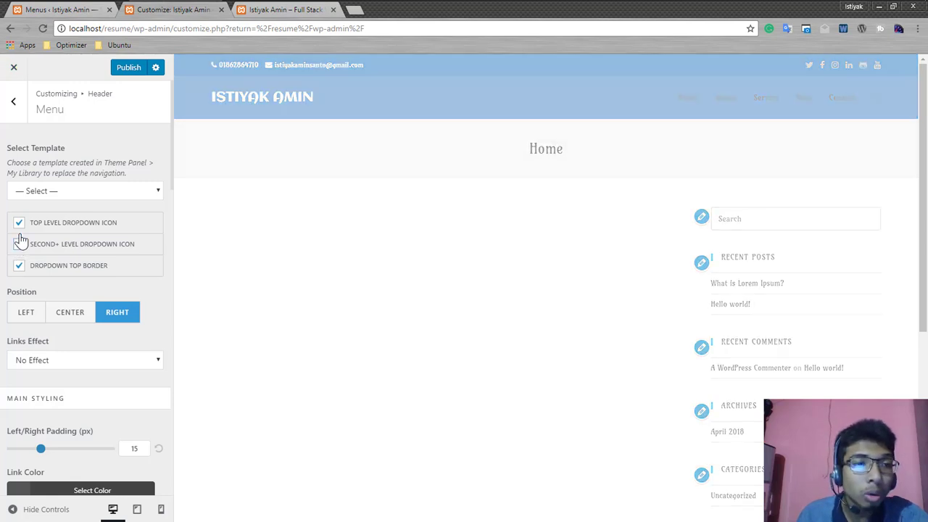
left_click(21, 224)
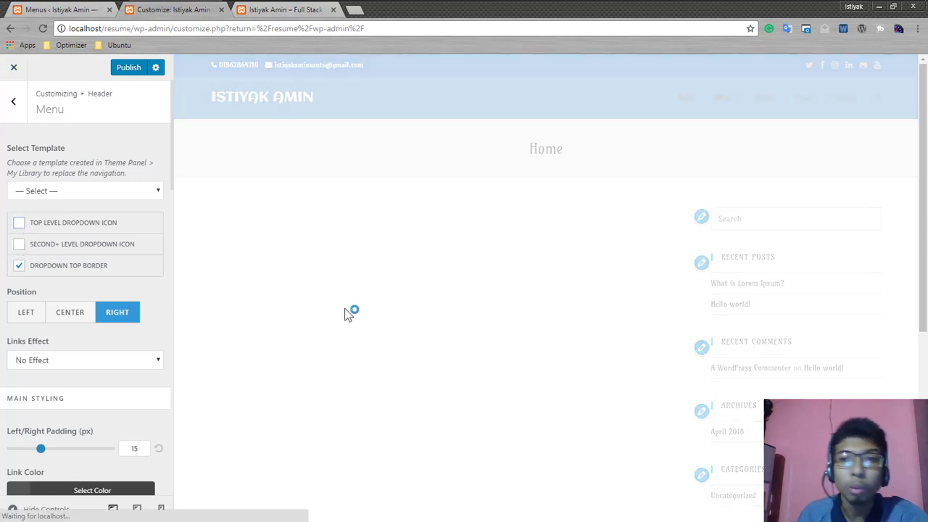
mouse_move(766, 105)
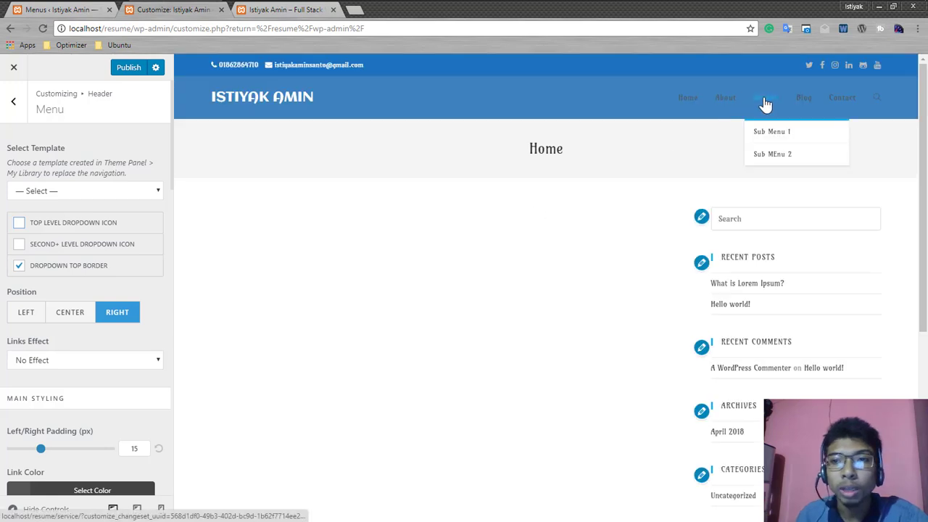
left_click(19, 265)
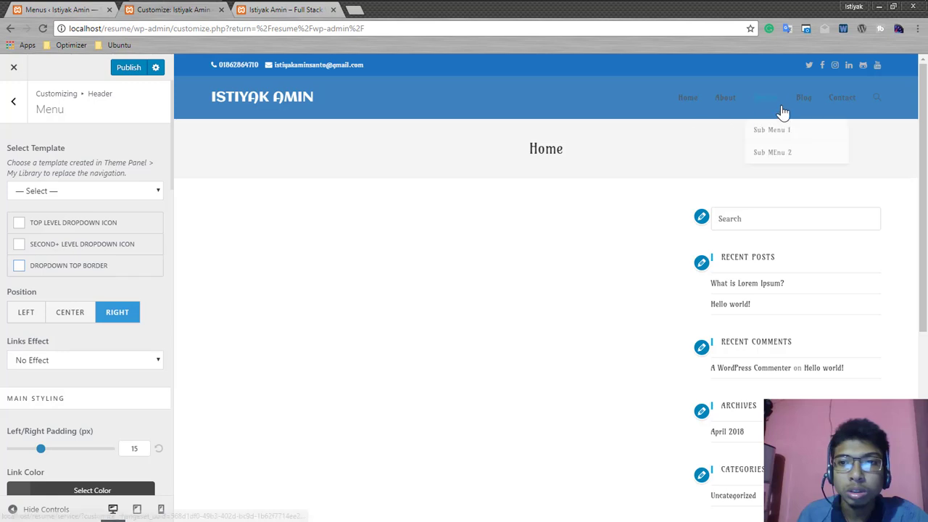
left_click(94, 191)
left_click(69, 193)
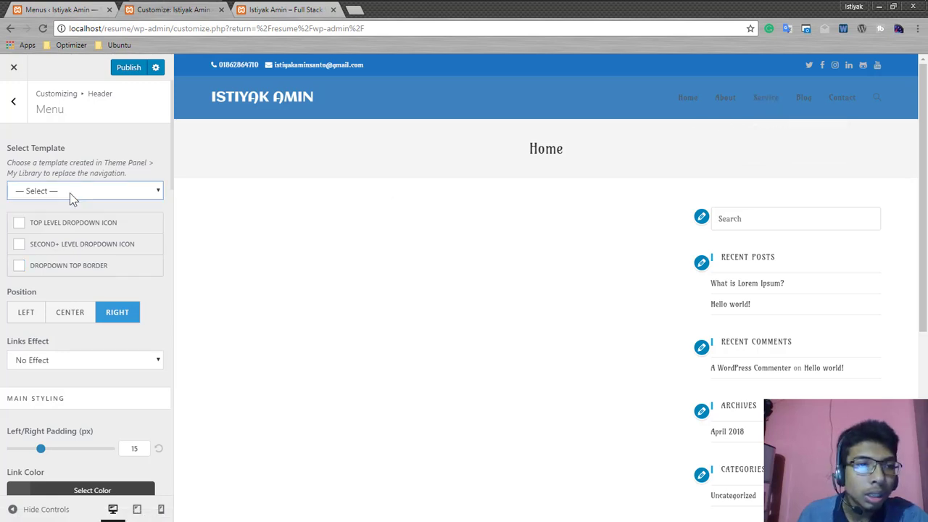
Turn the top level dropdown icon, second+ level dropdown icon and dropdown top border back on.
left_click(19, 223)
left_click(20, 245)
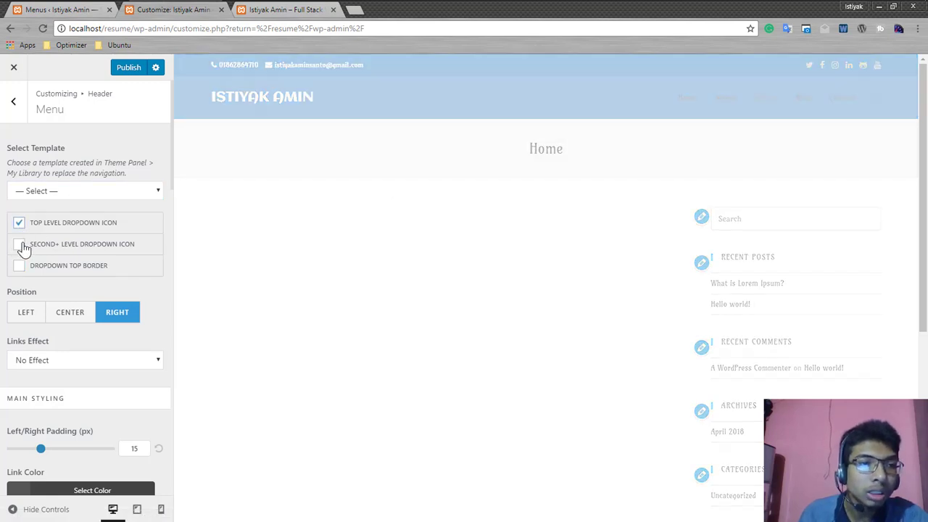
left_click(20, 266)
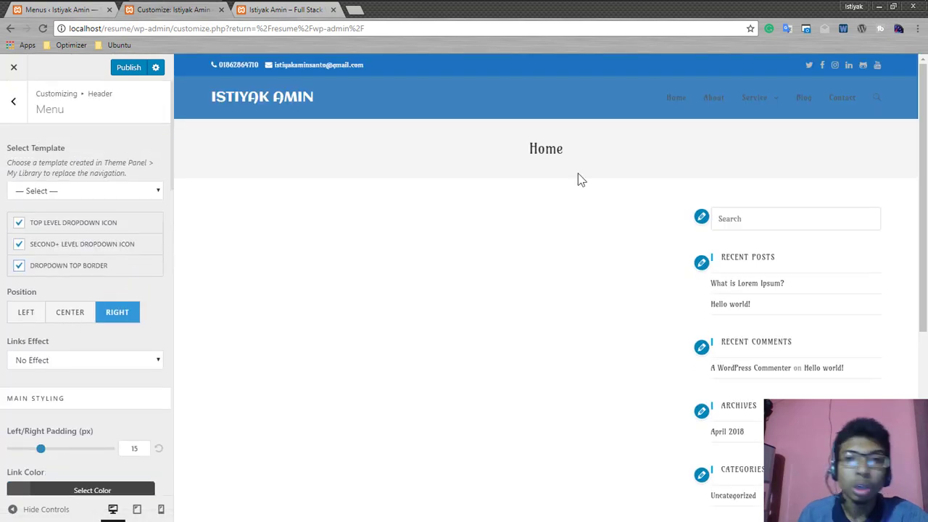
Try the header menu in the Left and Center positions and set it back to Right.
left_click(26, 312)
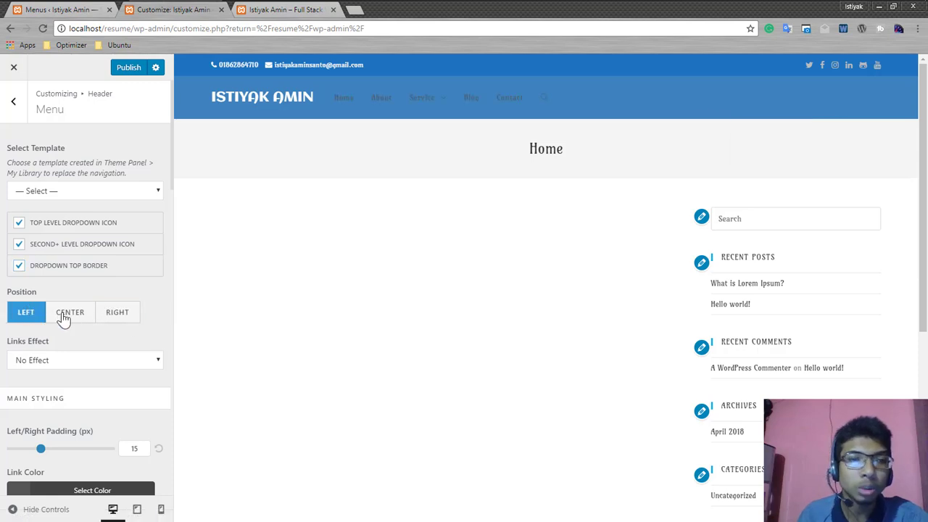
left_click(63, 317)
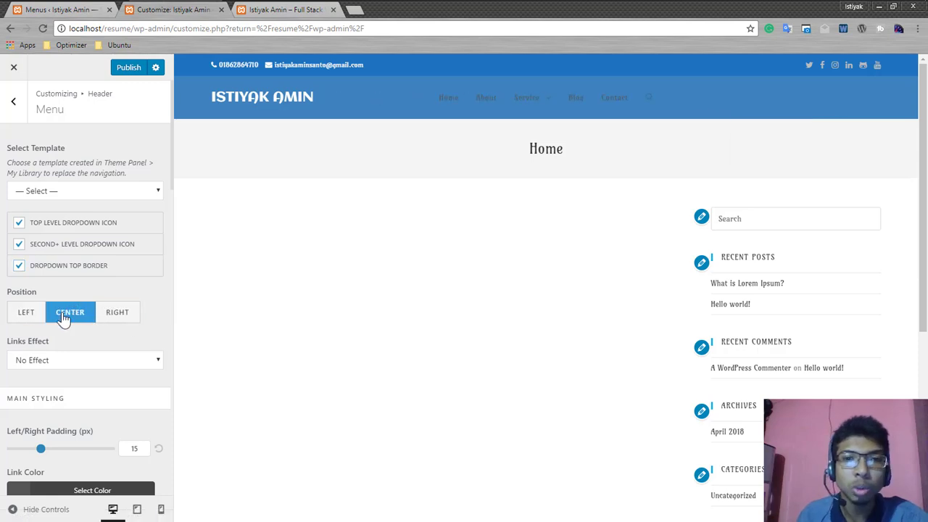
left_click(117, 316)
Preview the Underline From Left and Underline Up links effects on the header menu, and set the effect to Brackets.
scroll(117, 317, "down", 1)
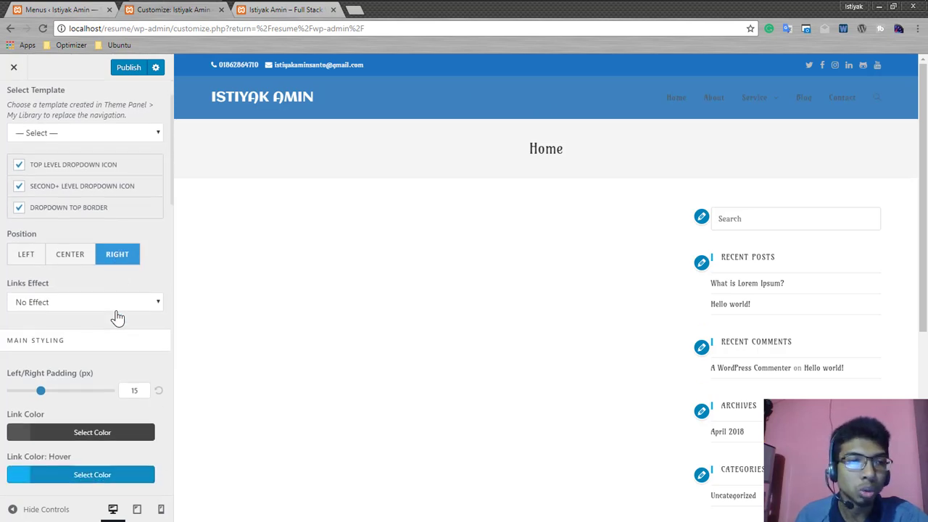
left_click(86, 307)
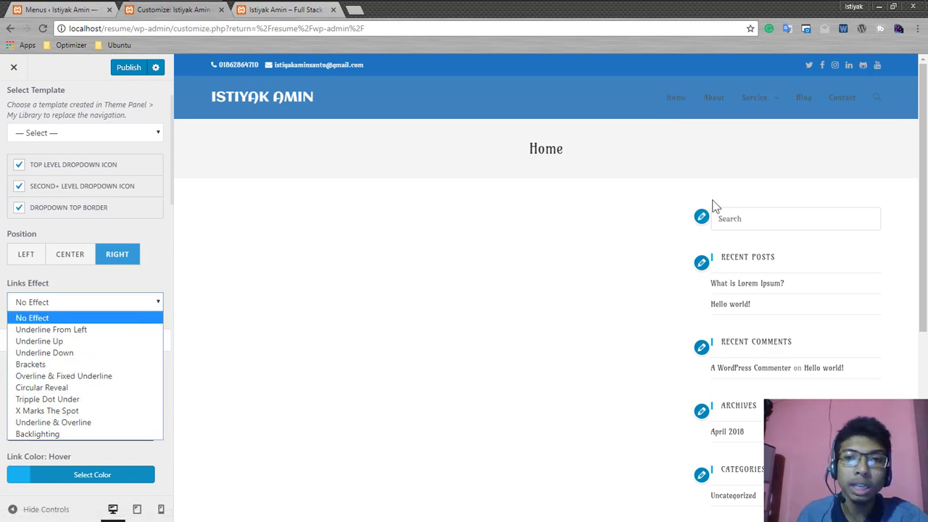
left_click(36, 330)
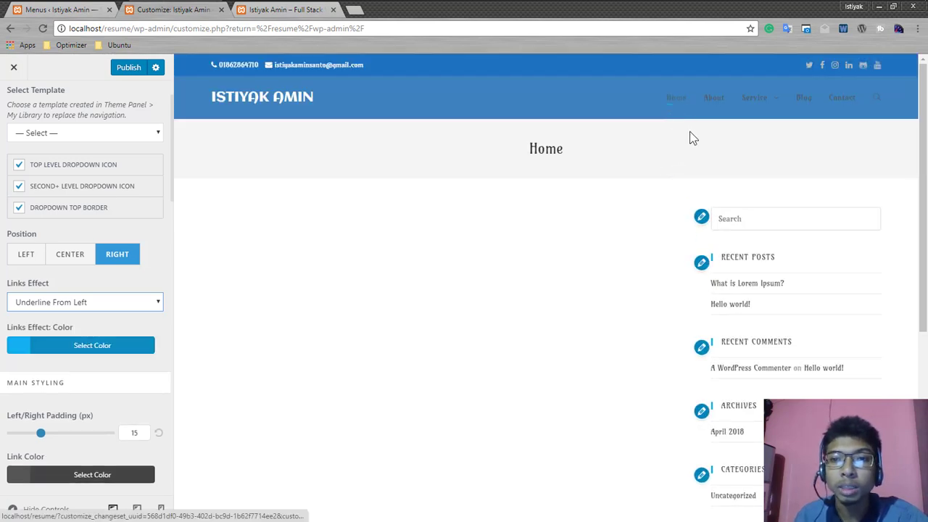
mouse_move(760, 110)
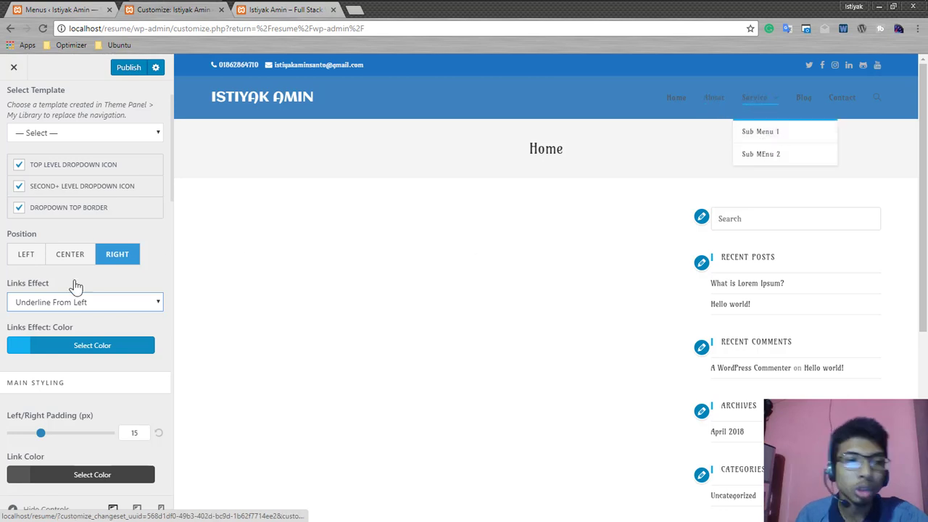
left_click(45, 301)
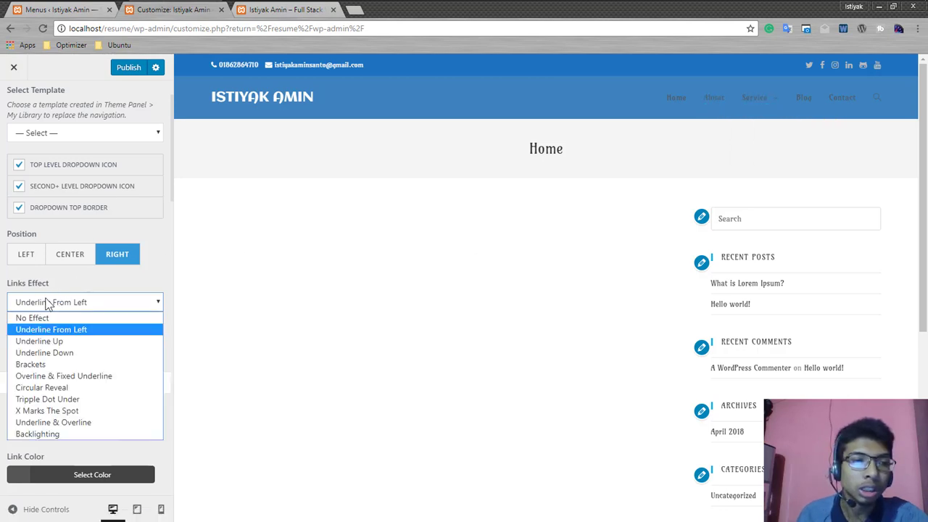
left_click(49, 341)
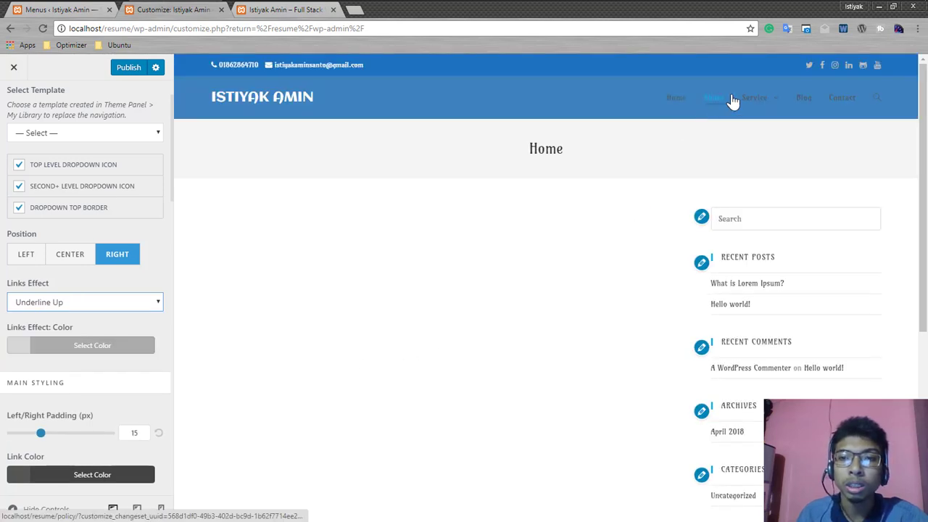
left_click(91, 302)
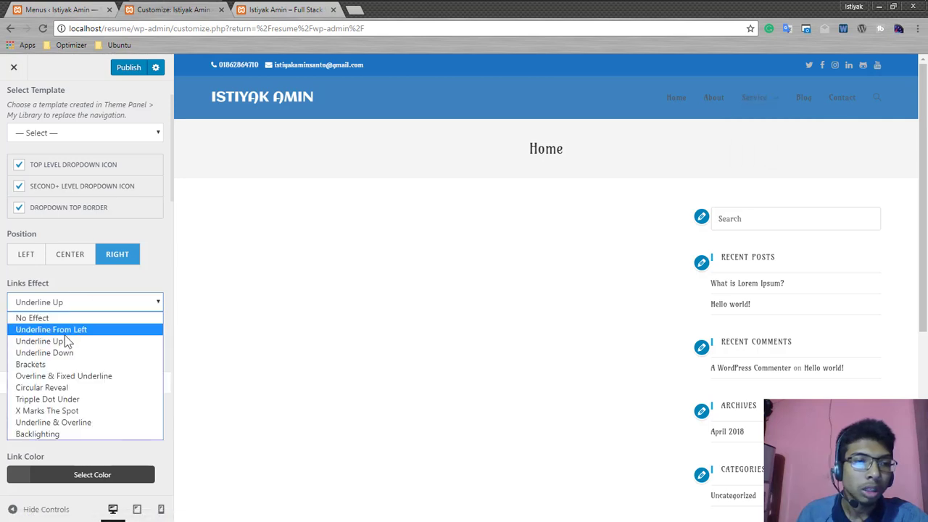
left_click(40, 365)
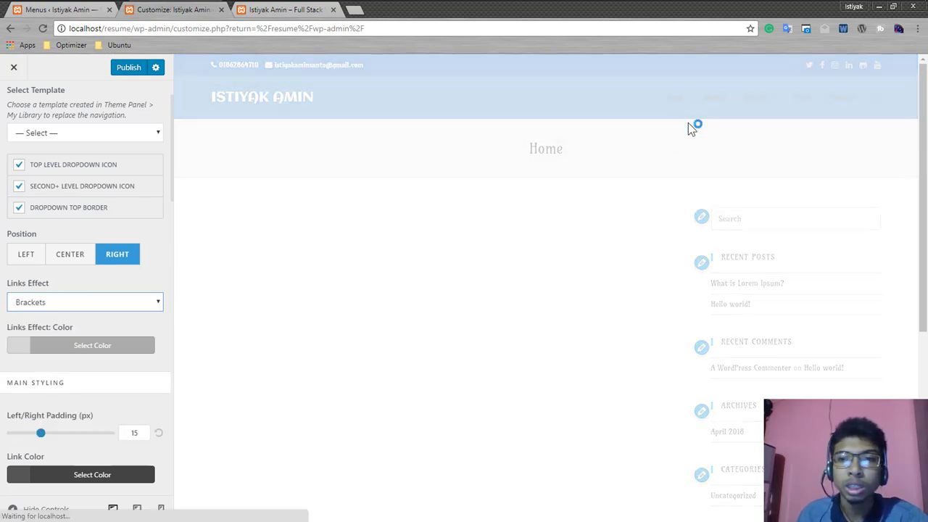